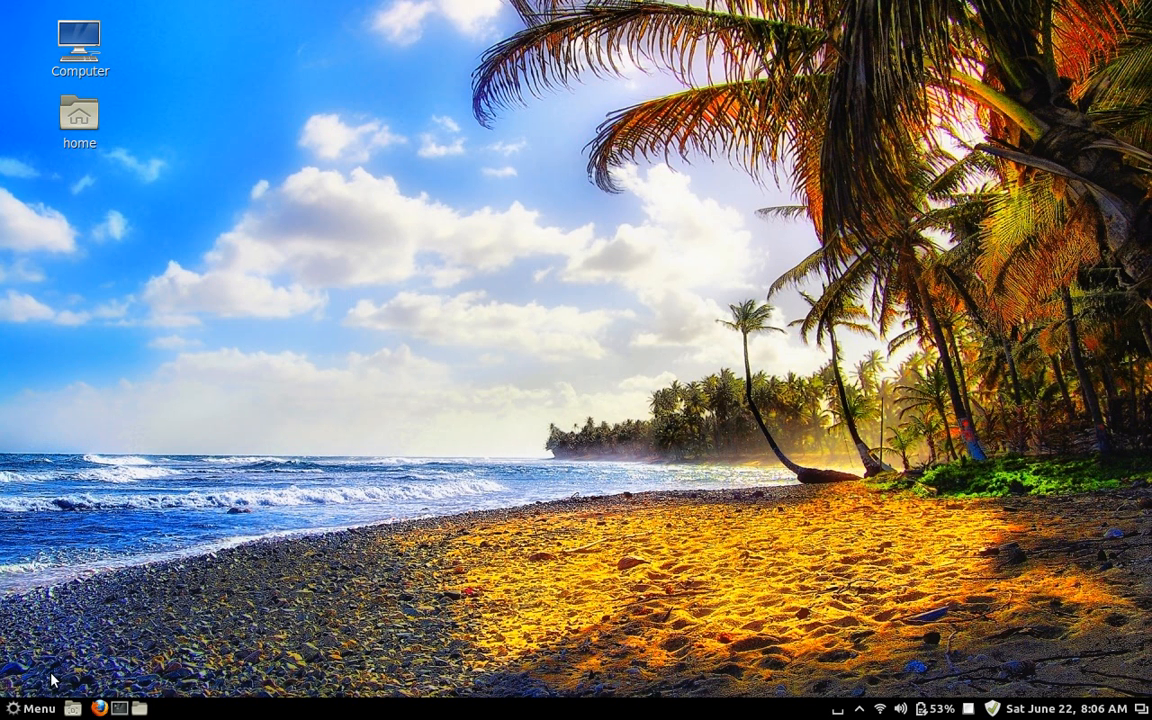
# Launch Winetricks and start installing the adobe_diged app package (Adobe Digital Editions)
pyautogui.click(34, 716)
pyautogui.moveTo(172, 507)
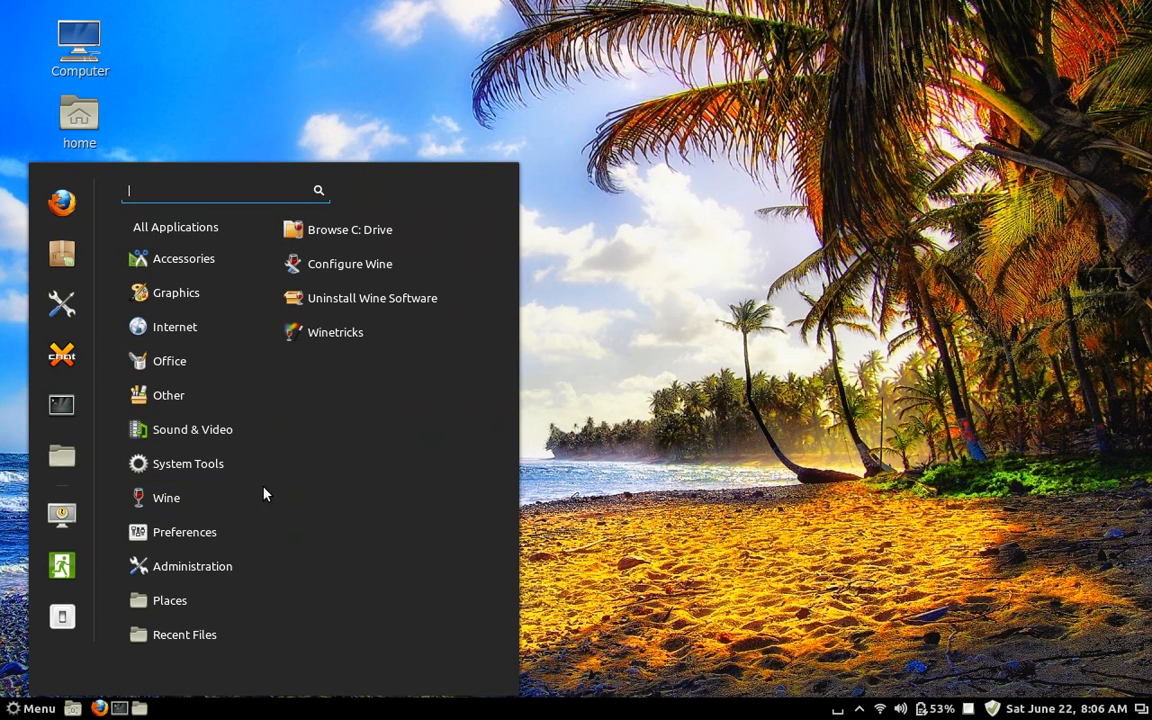
pyautogui.click(361, 333)
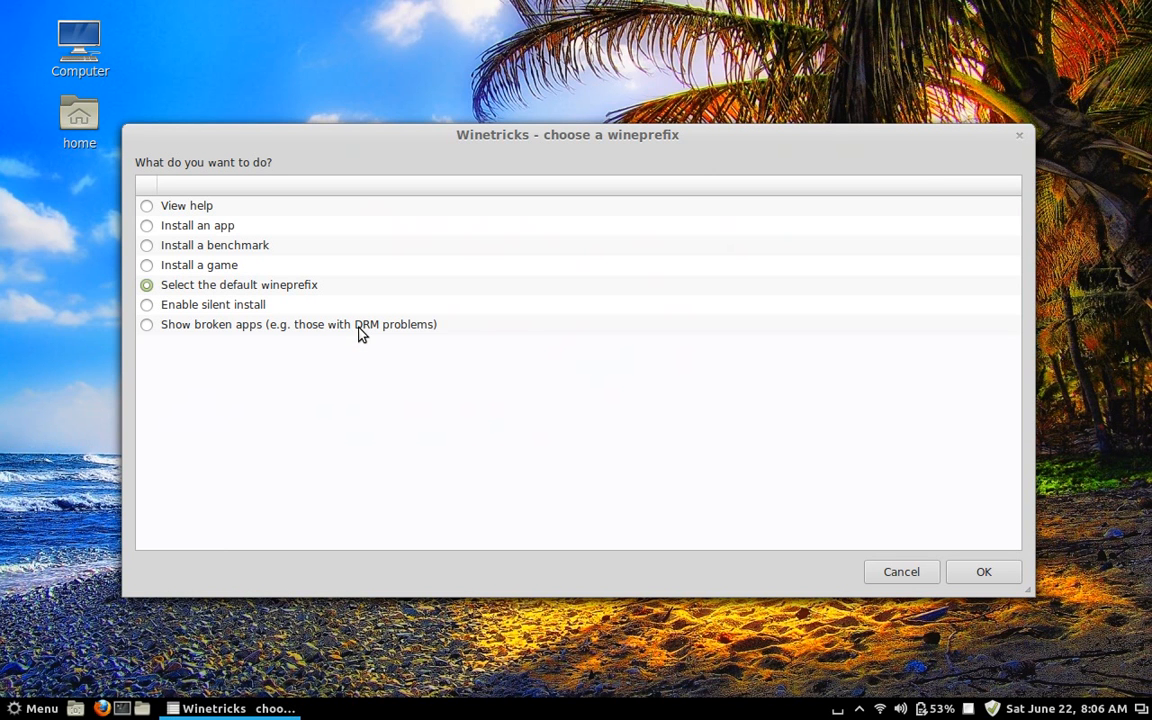
pyautogui.click(147, 226)
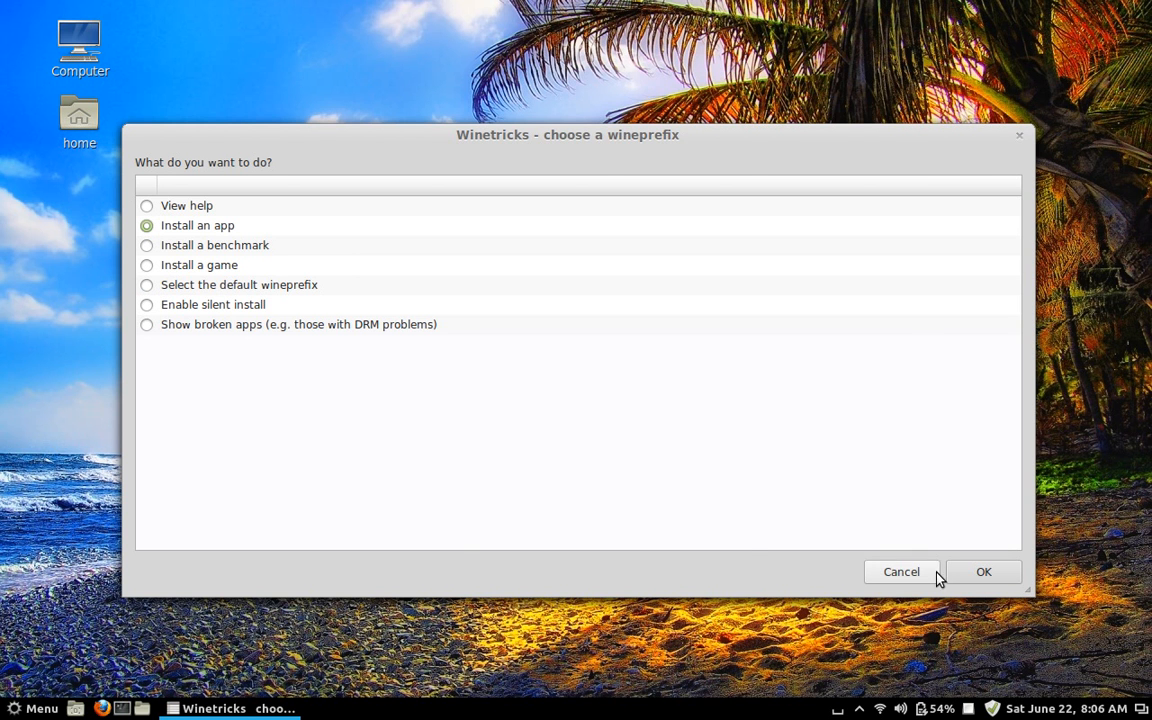
pyautogui.click(972, 574)
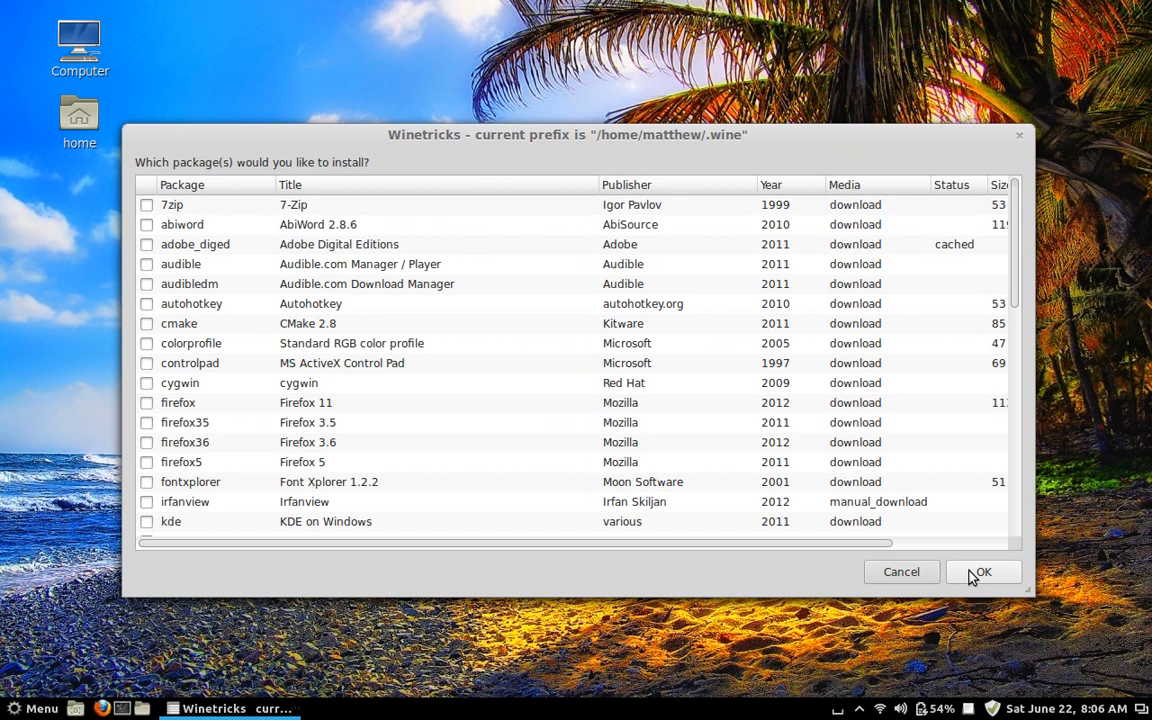
pyautogui.click(146, 244)
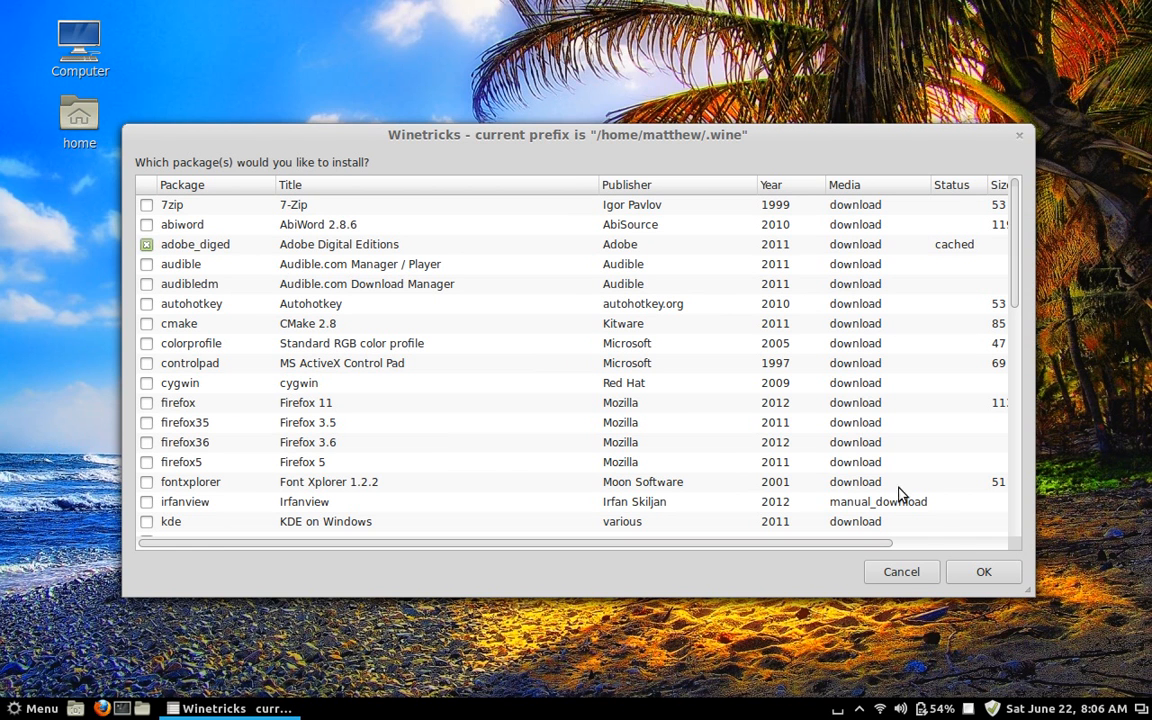
pyautogui.click(975, 573)
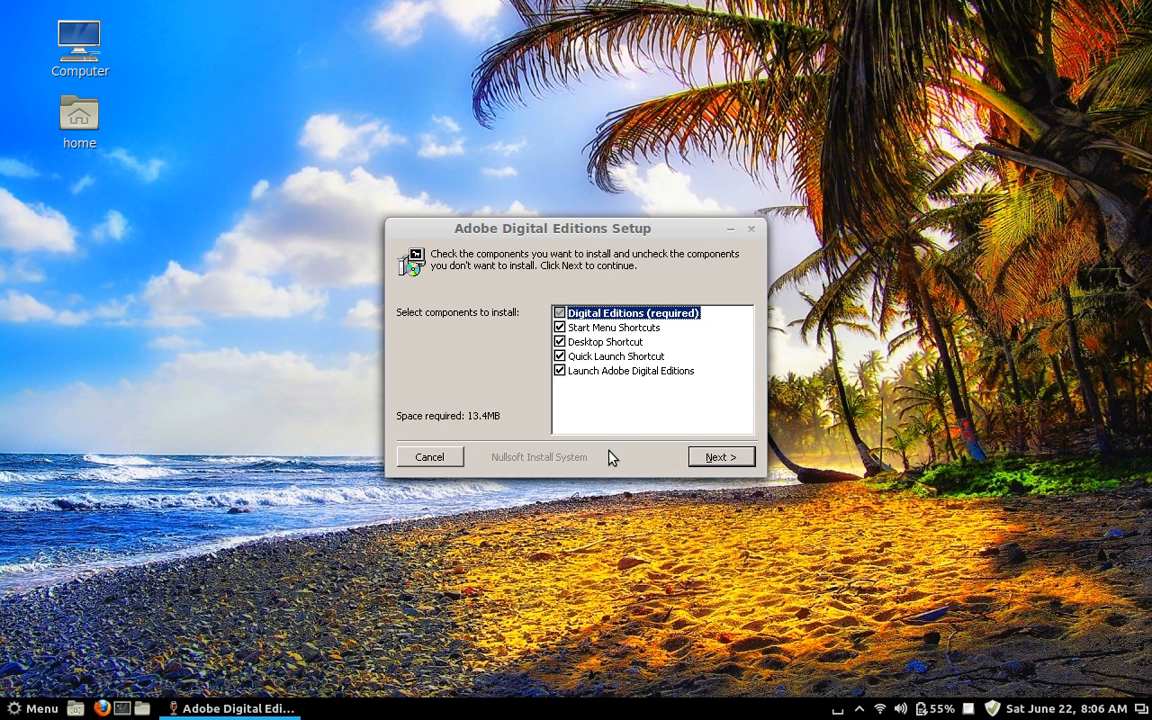
# Install Adobe Digital Editions with the default components and destination folder, and accept its license agreement
pyautogui.click(718, 461)
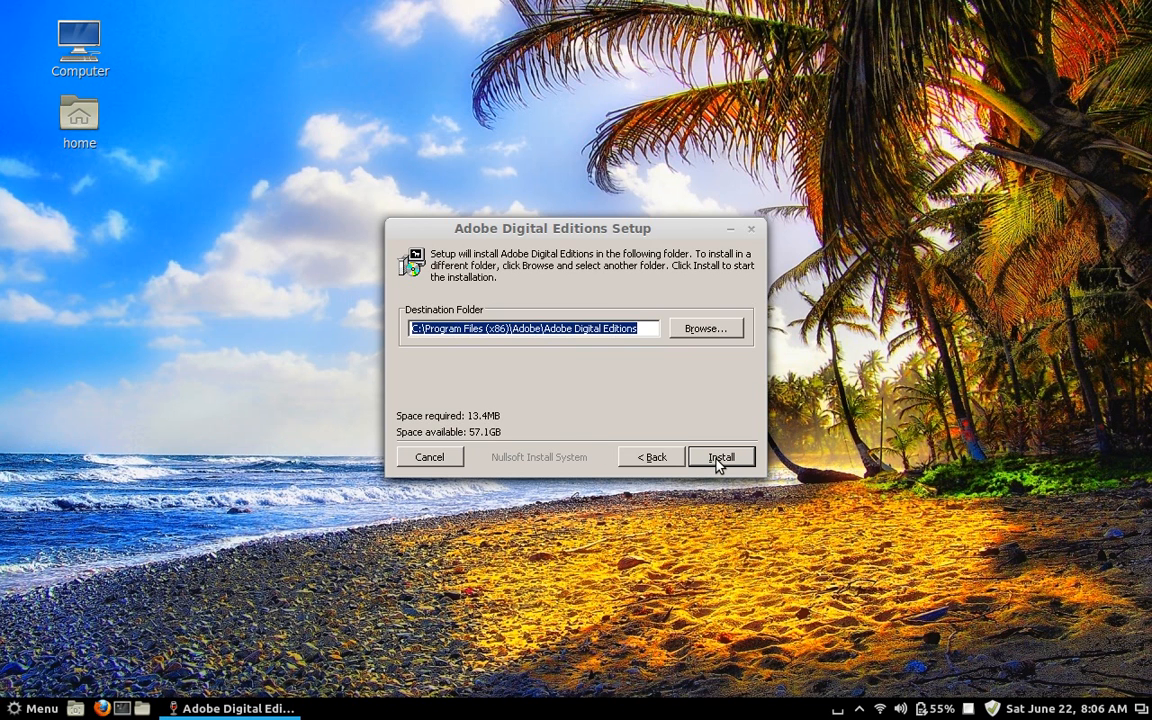
pyautogui.click(716, 460)
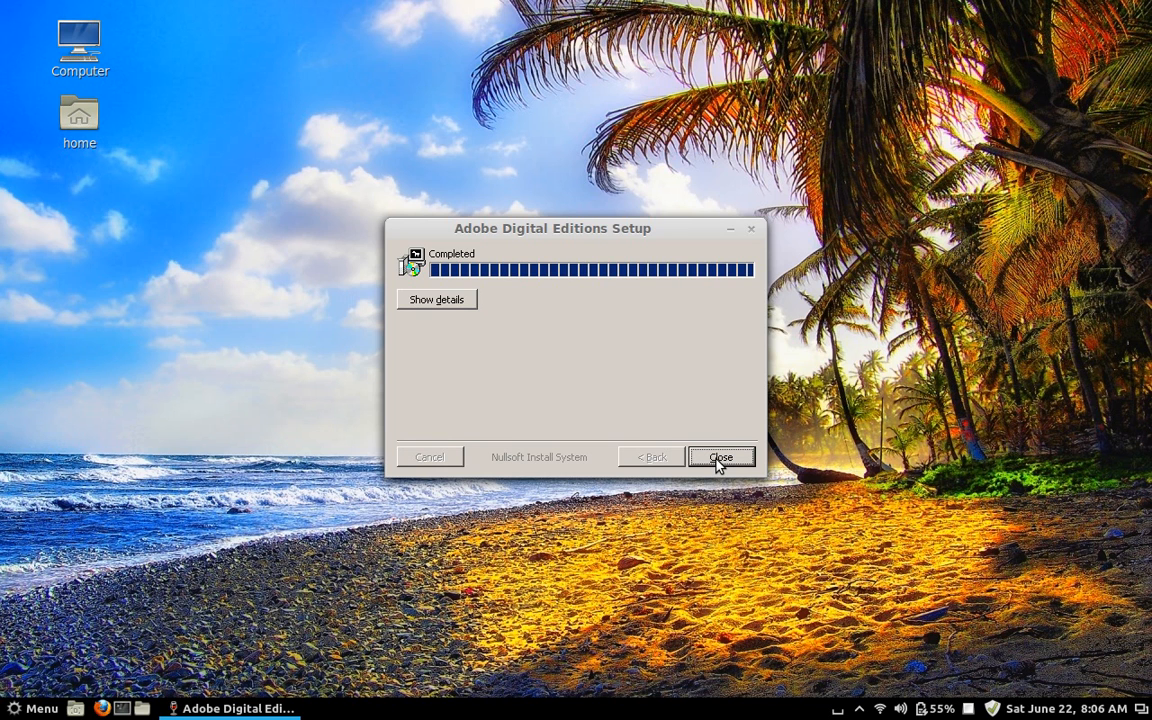
pyautogui.click(718, 460)
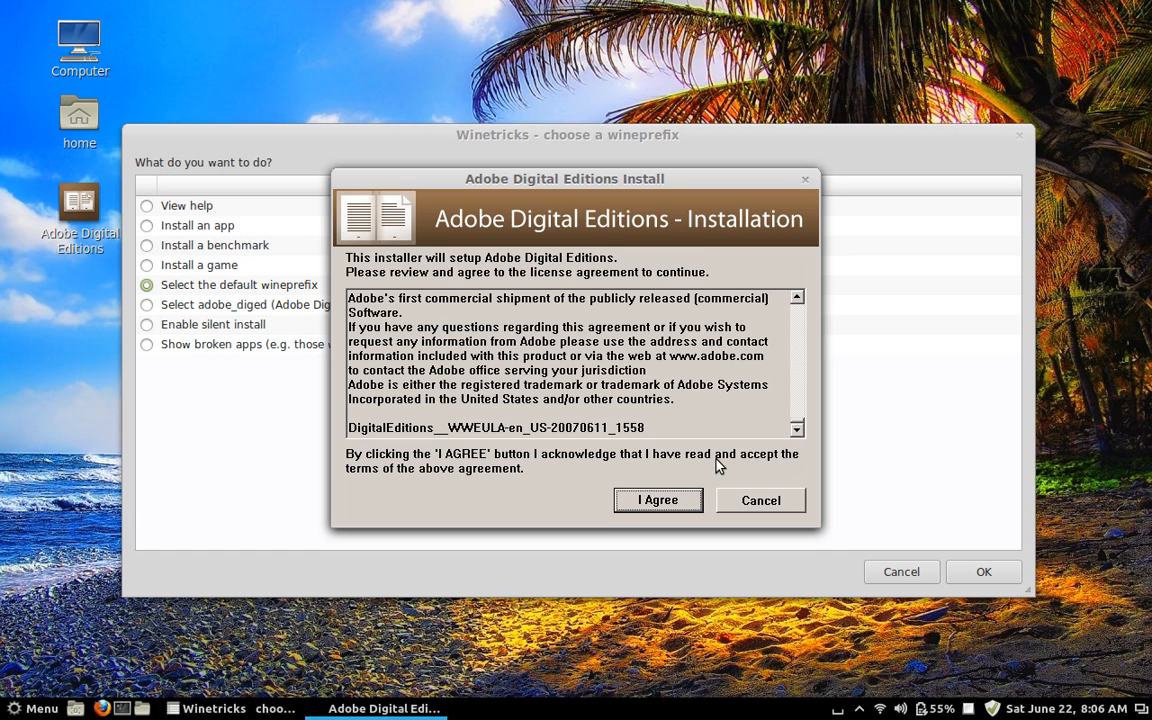
pyautogui.click(659, 505)
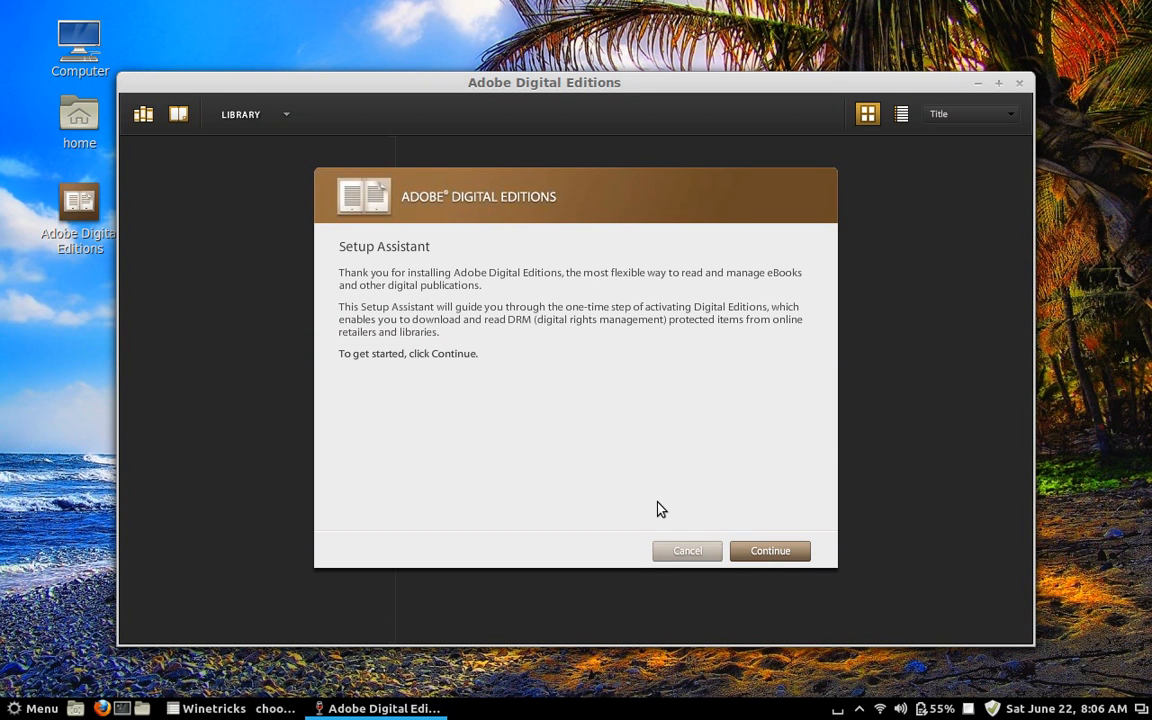
# Activate Digital Editions in the Setup Assistant with the Authorize Computer option, and close both it and Winetricks
pyautogui.click(775, 552)
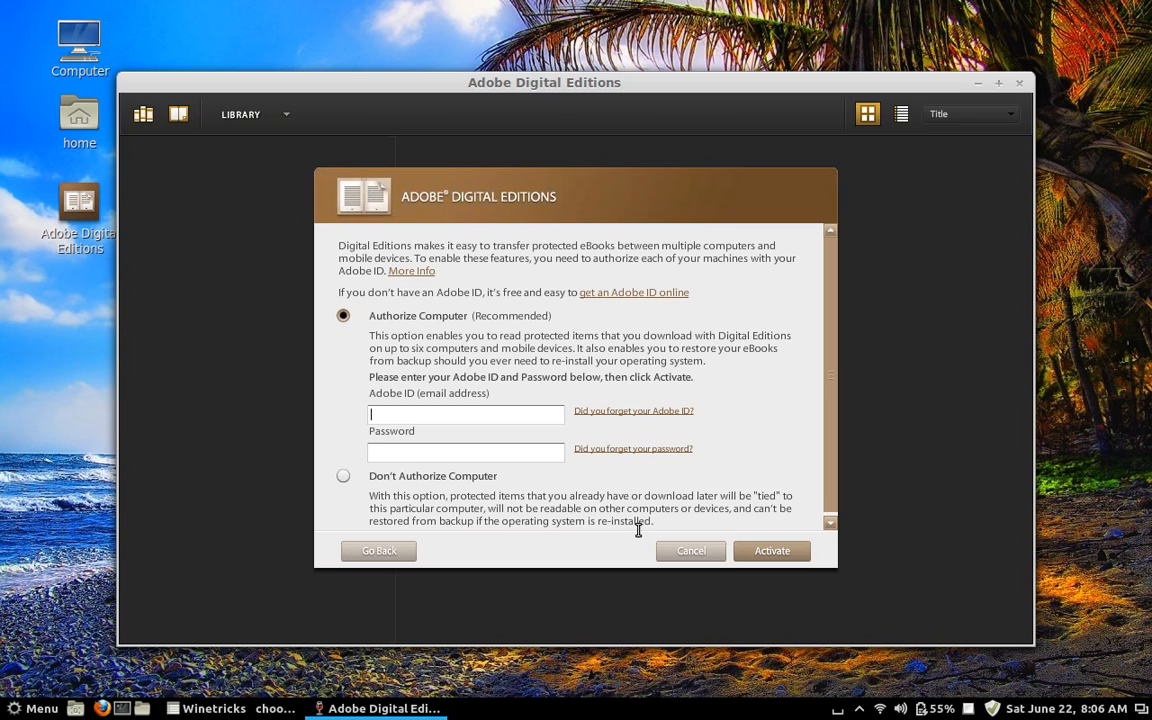
pyautogui.click(970, 709)
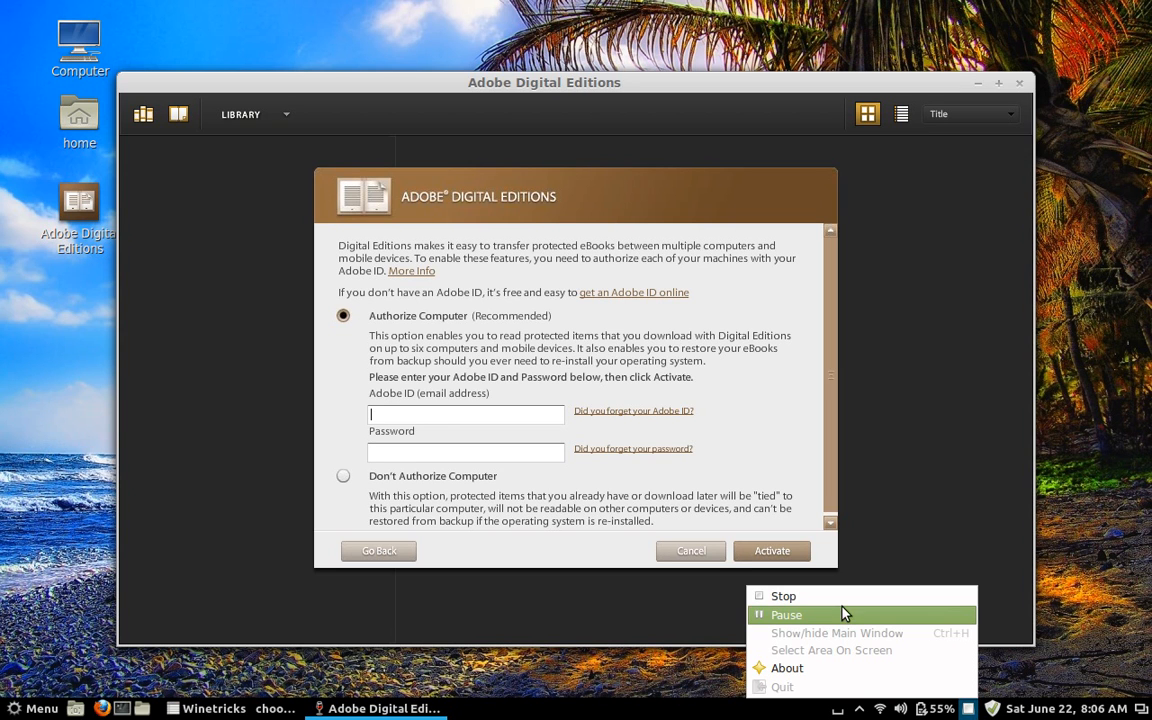
pyautogui.click(874, 616)
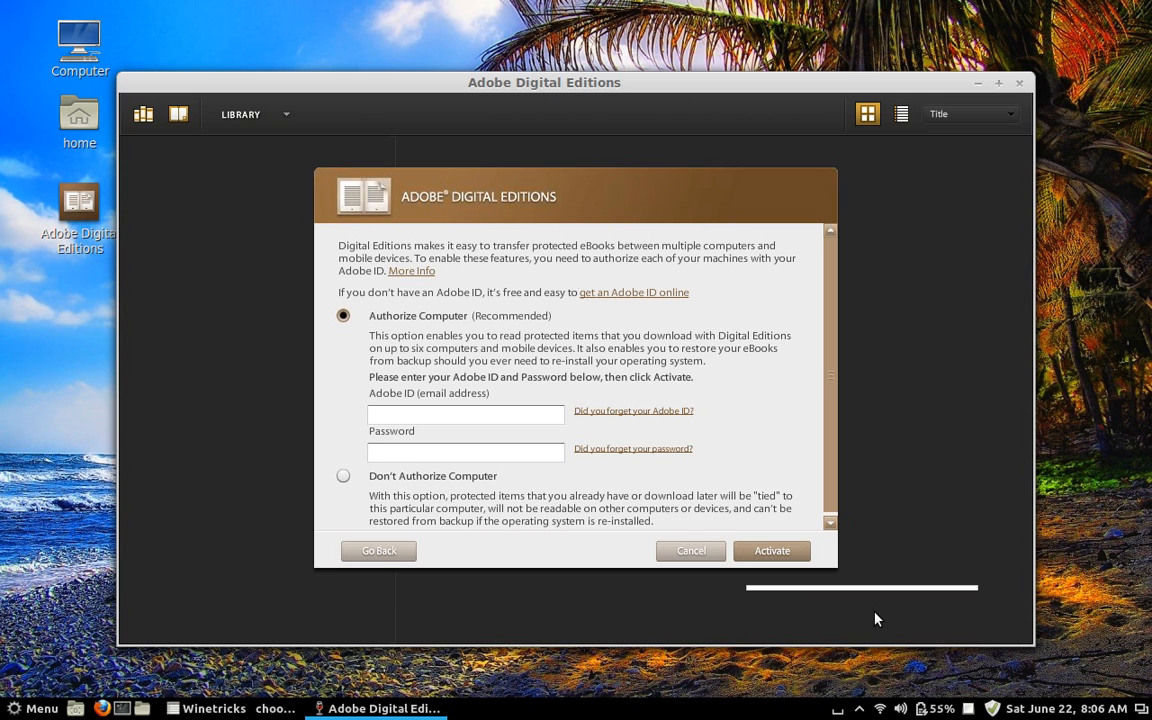
pyautogui.click(762, 552)
pyautogui.click(769, 553)
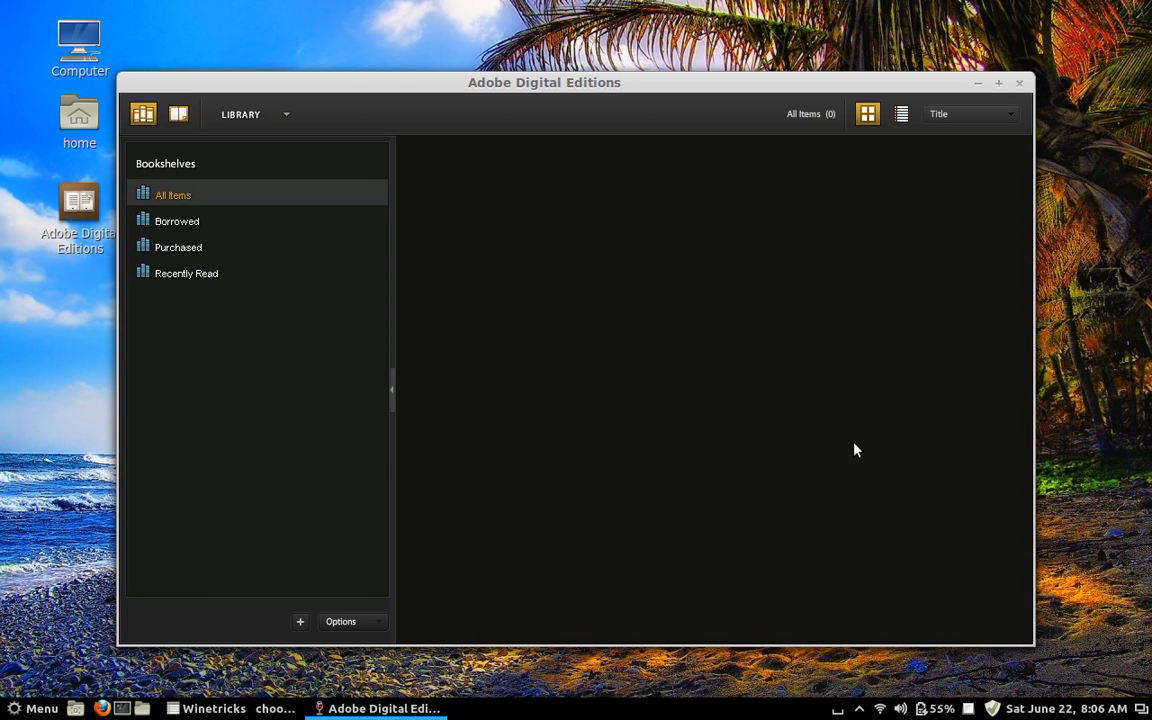
pyautogui.click(1019, 84)
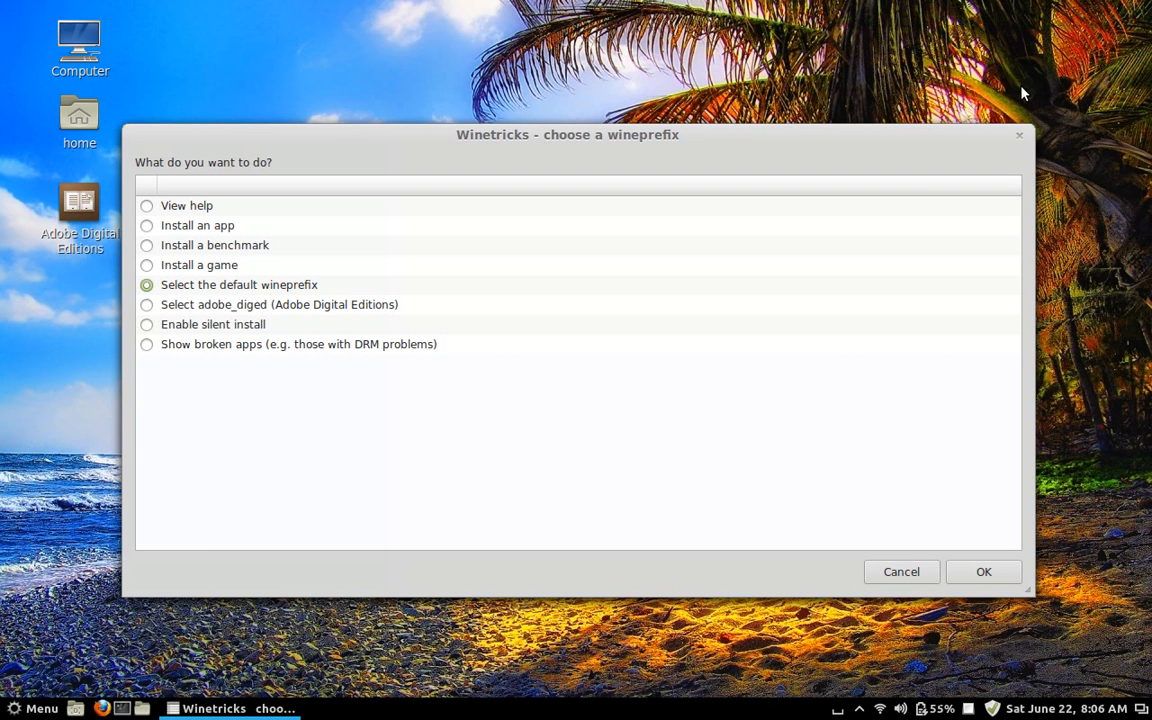
pyautogui.click(902, 574)
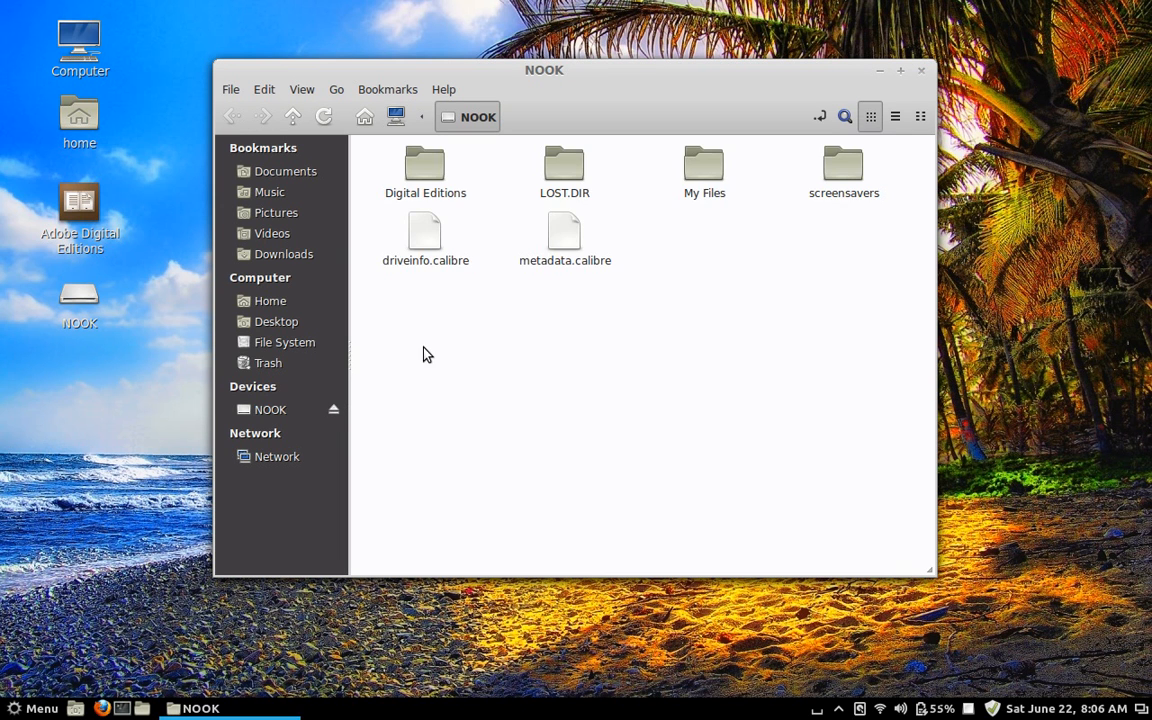
# Browse from the file system root through media and the user's folder to the NOOK mount, and close the file manager
pyautogui.click(396, 117)
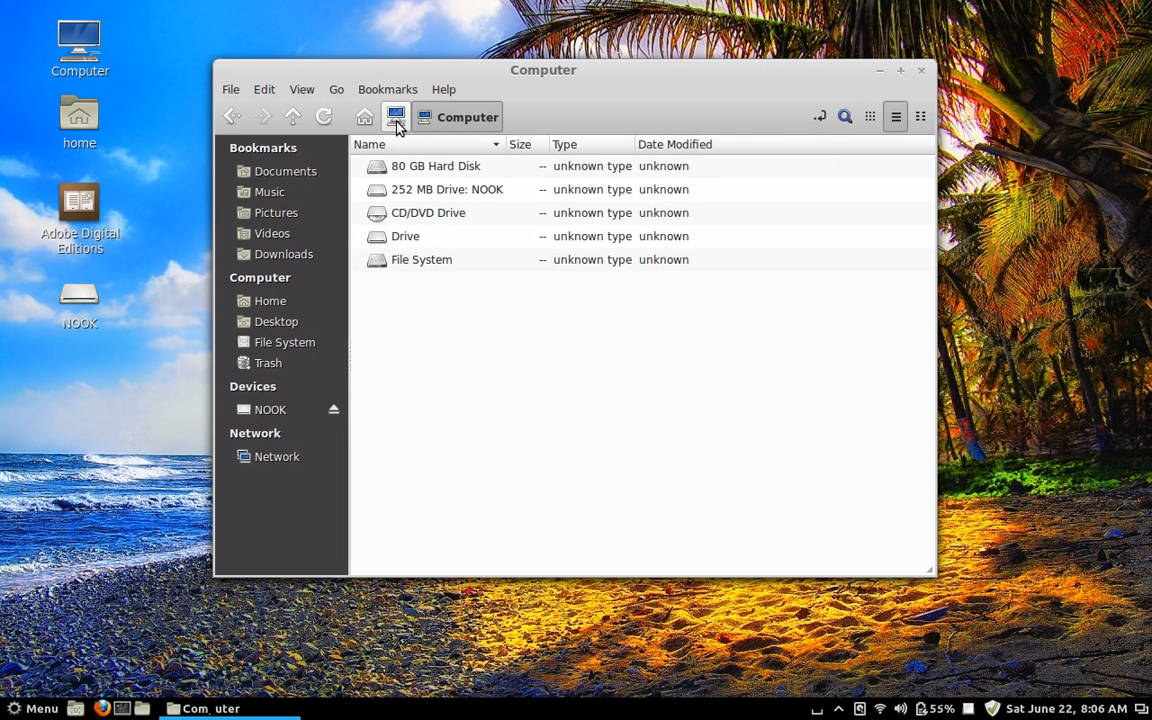
pyautogui.click(404, 261)
pyautogui.doubleClick(404, 261)
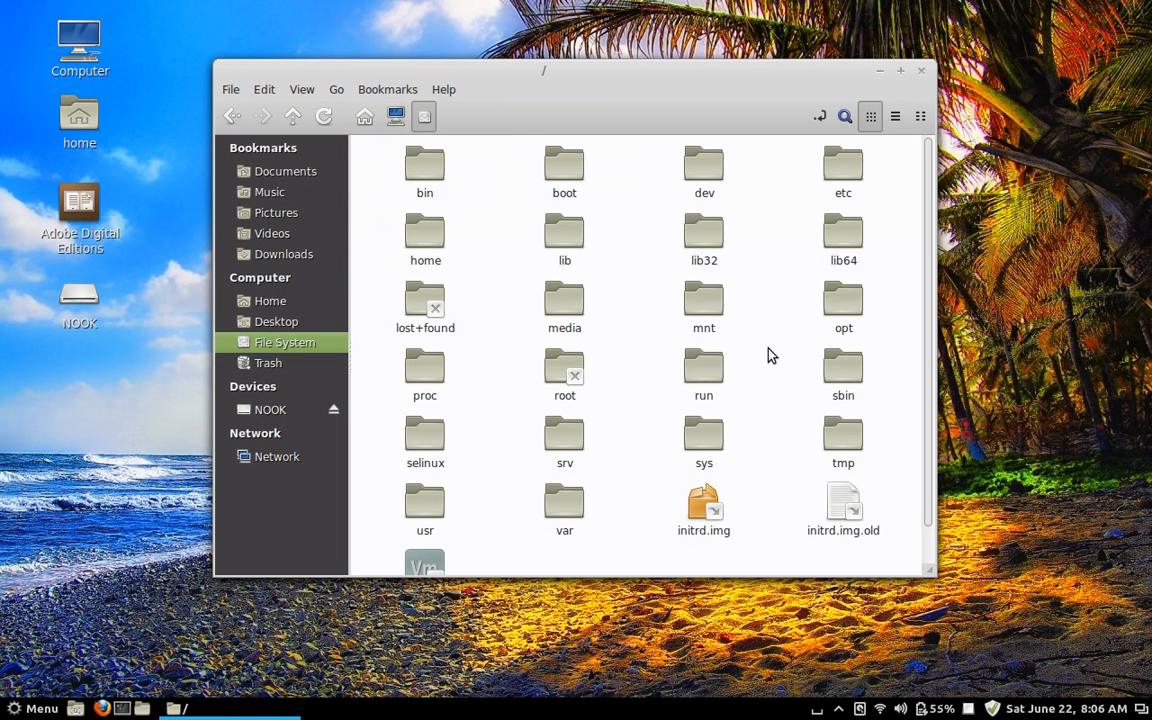
pyautogui.doubleClick(564, 312)
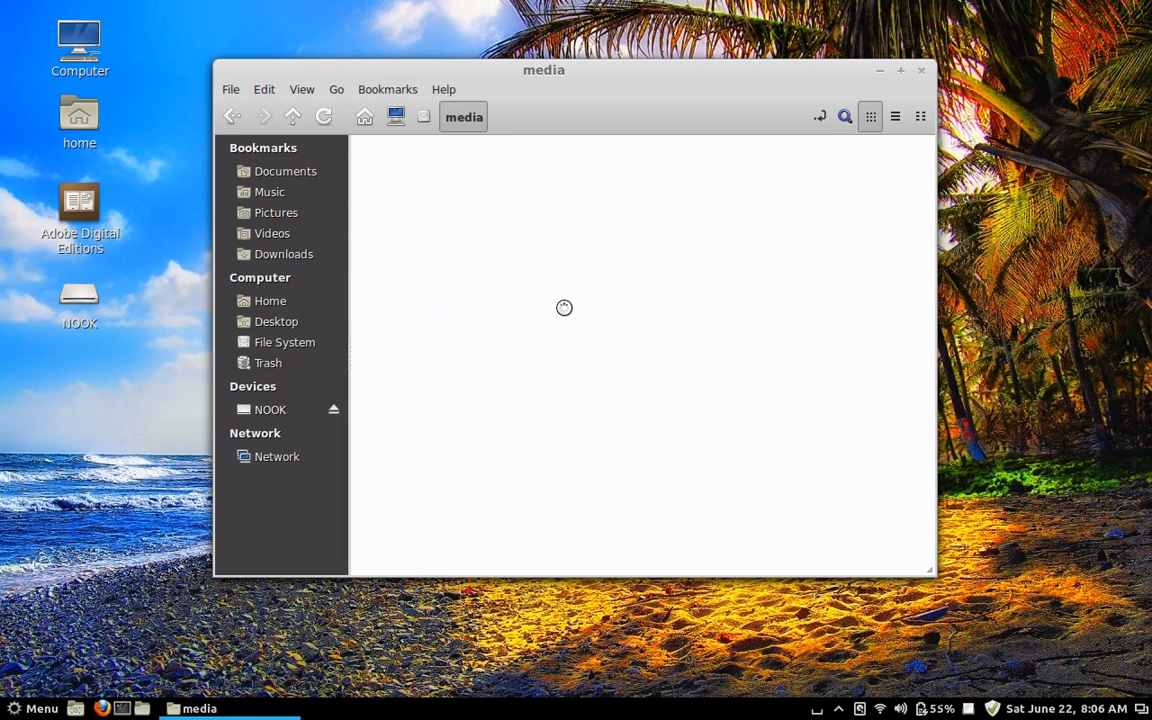
pyautogui.doubleClick(426, 176)
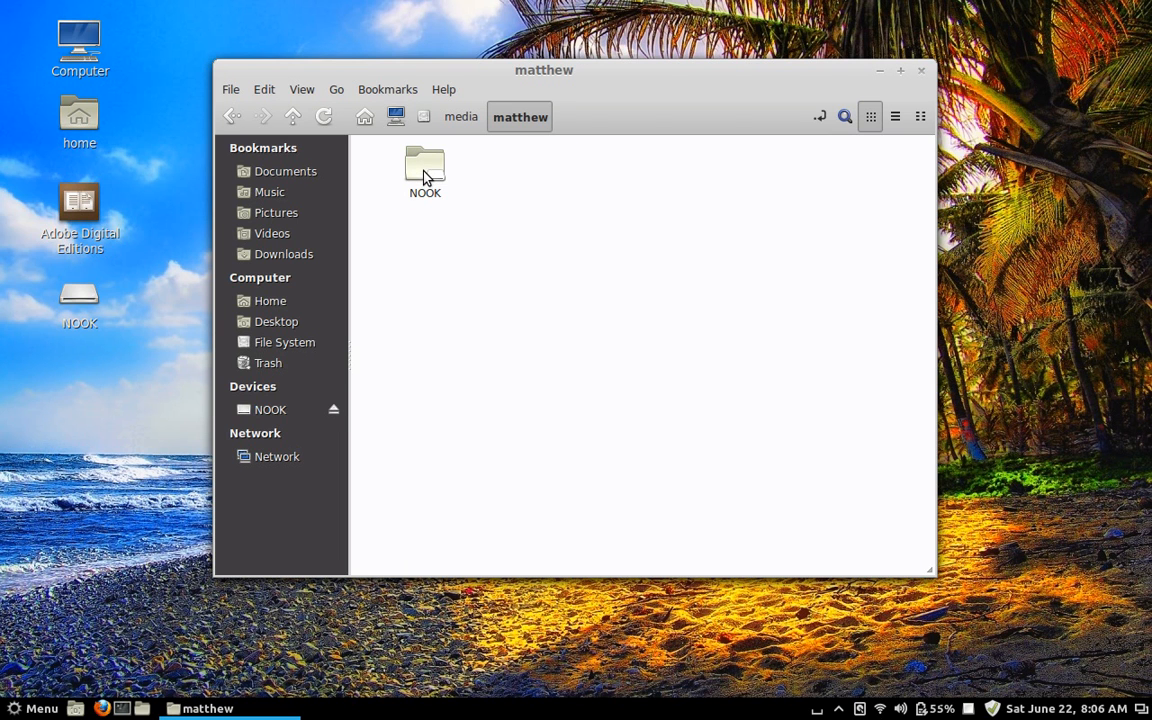
pyautogui.doubleClick(424, 177)
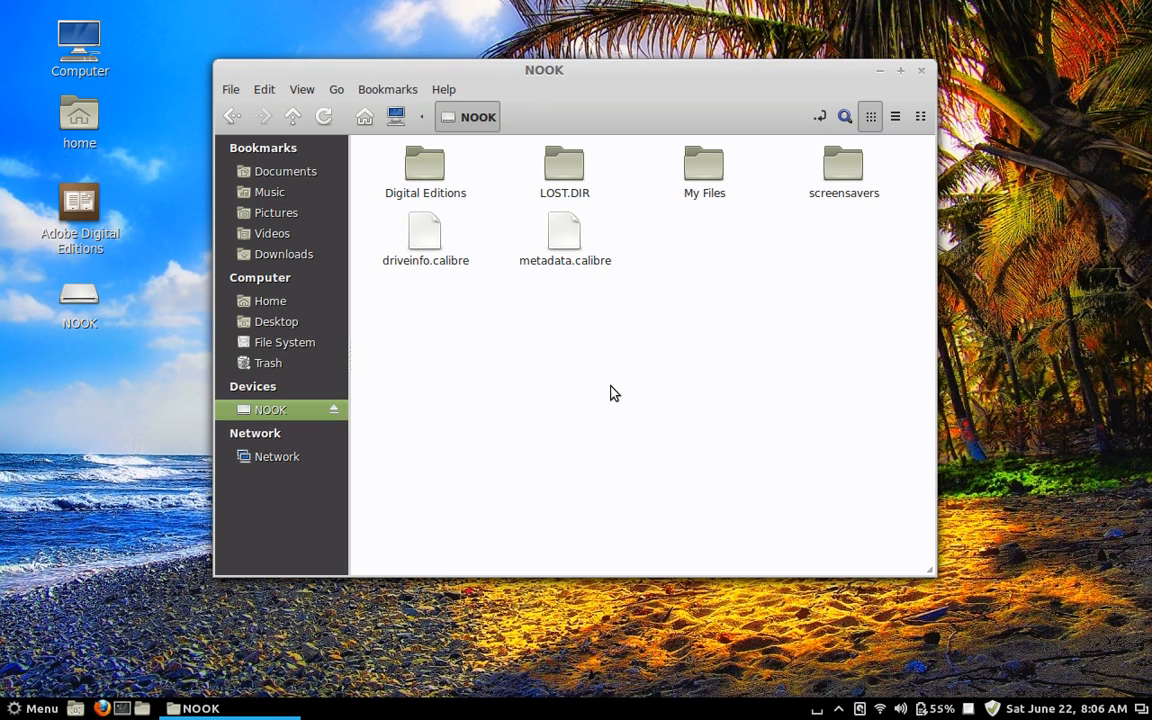
pyautogui.click(922, 72)
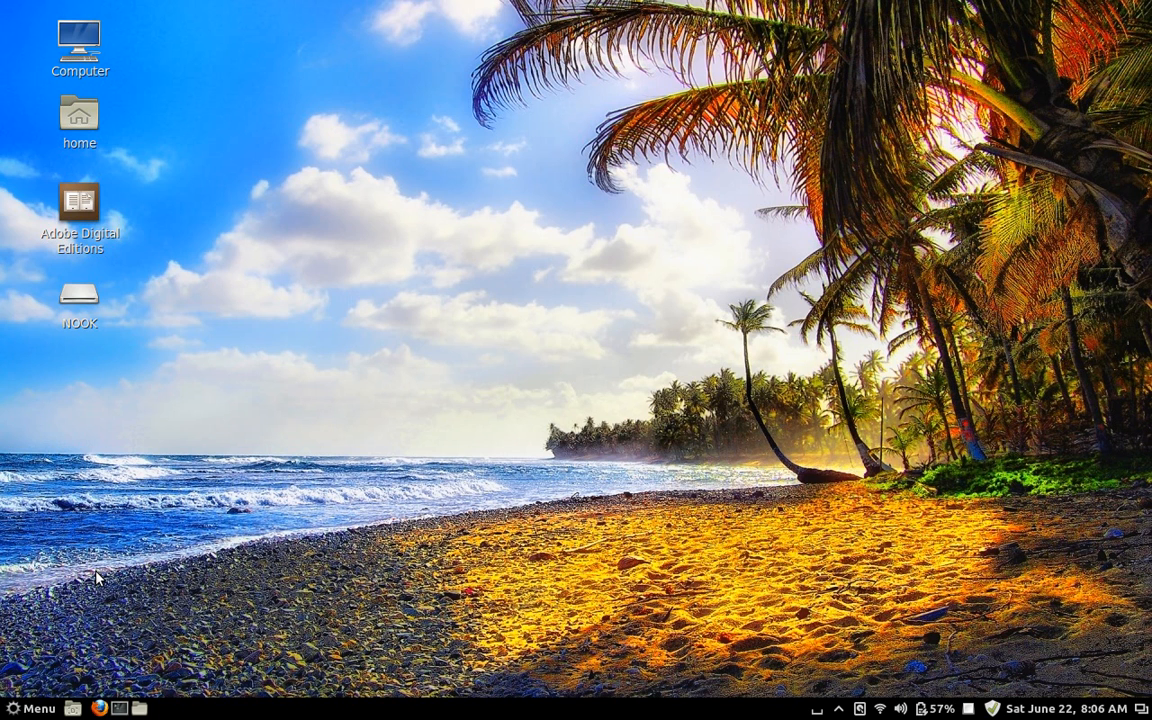
# Examine the F: drive mapping in the default Wine configuration and close it without changes
pyautogui.click(35, 710)
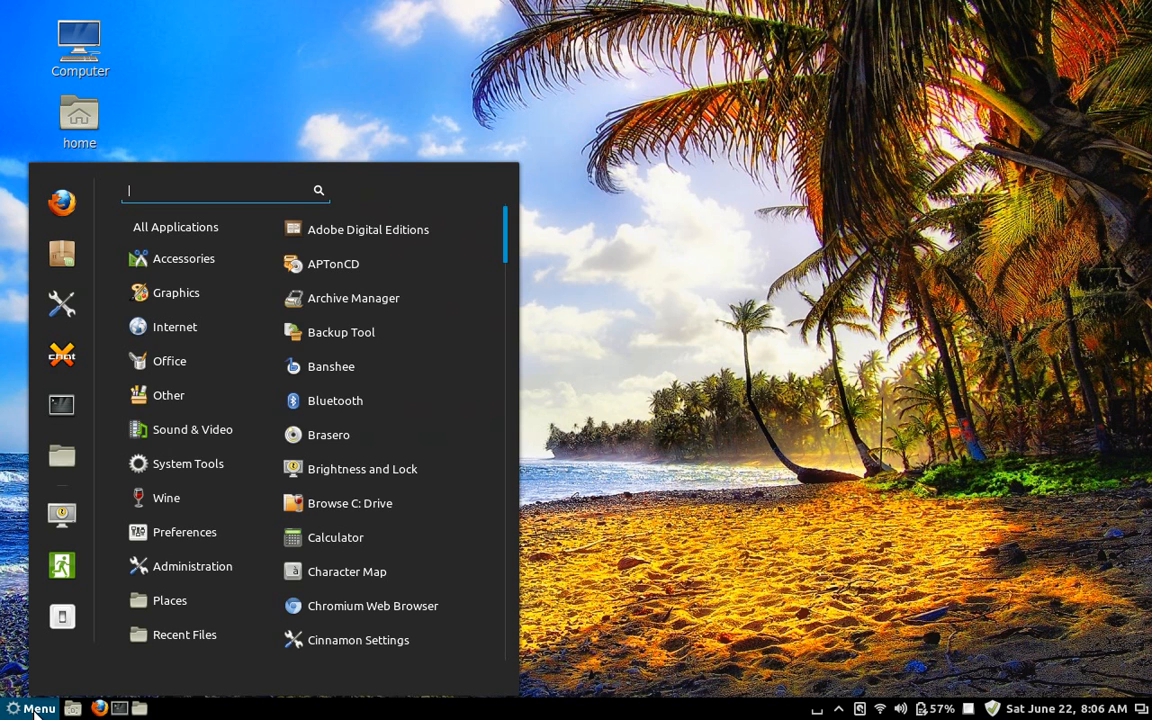
pyautogui.moveTo(189, 506)
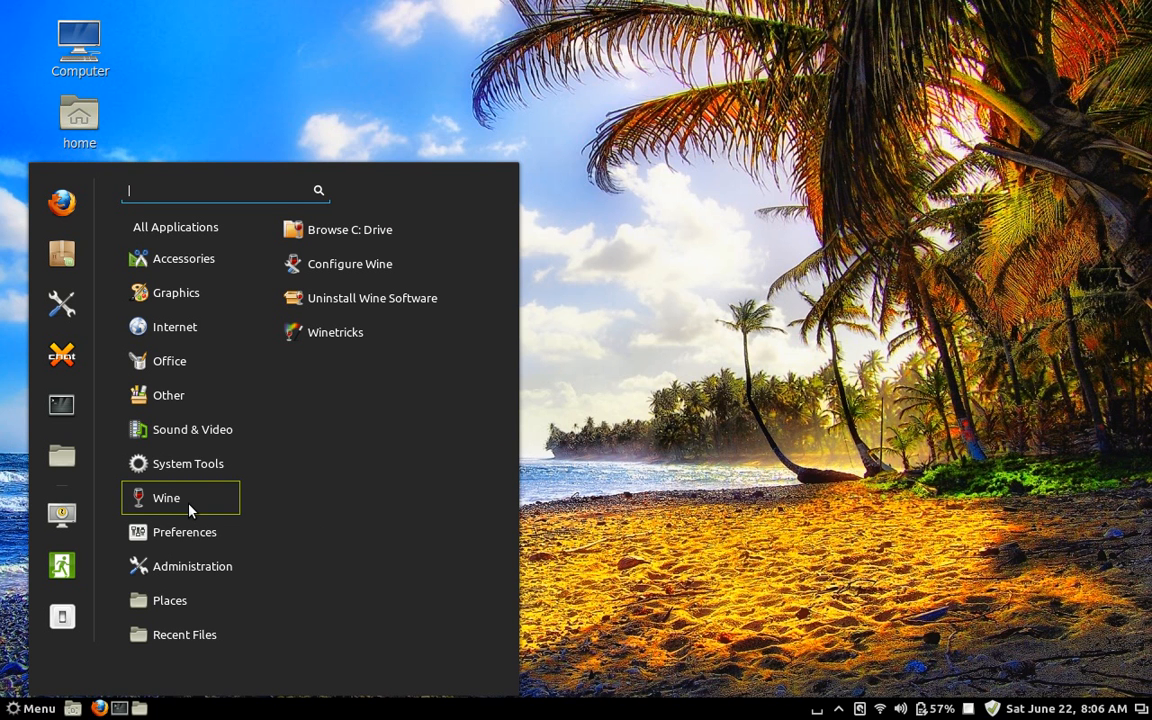
pyautogui.click(357, 267)
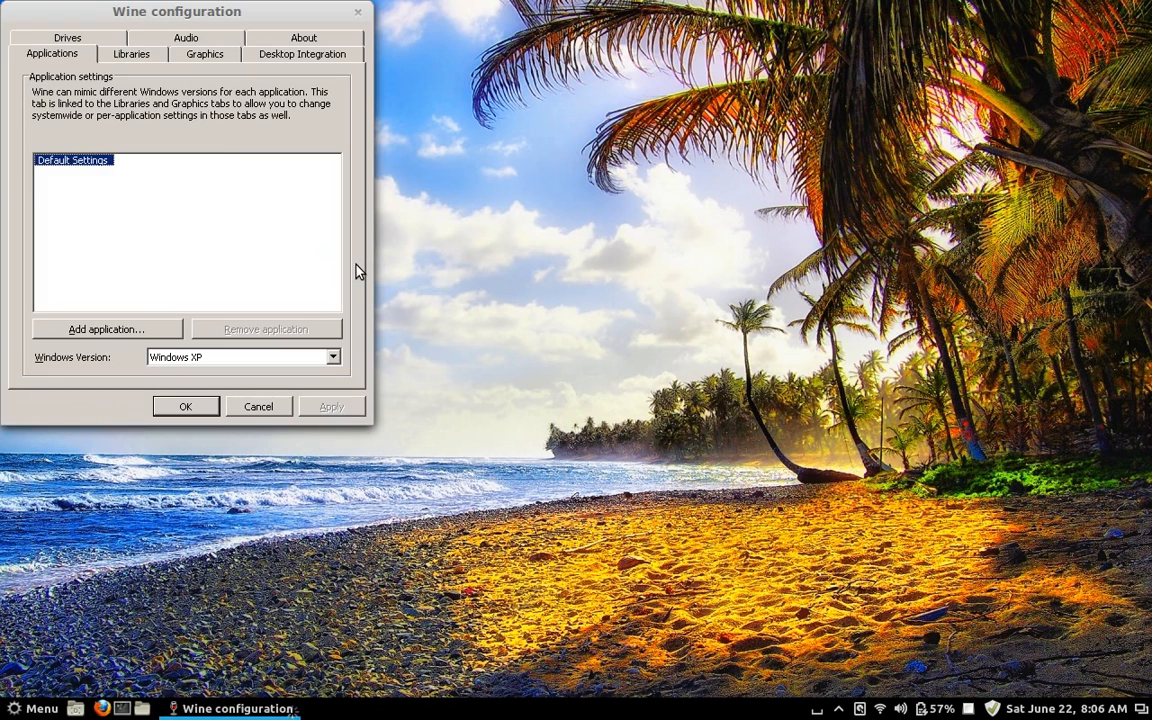
pyautogui.click(95, 40)
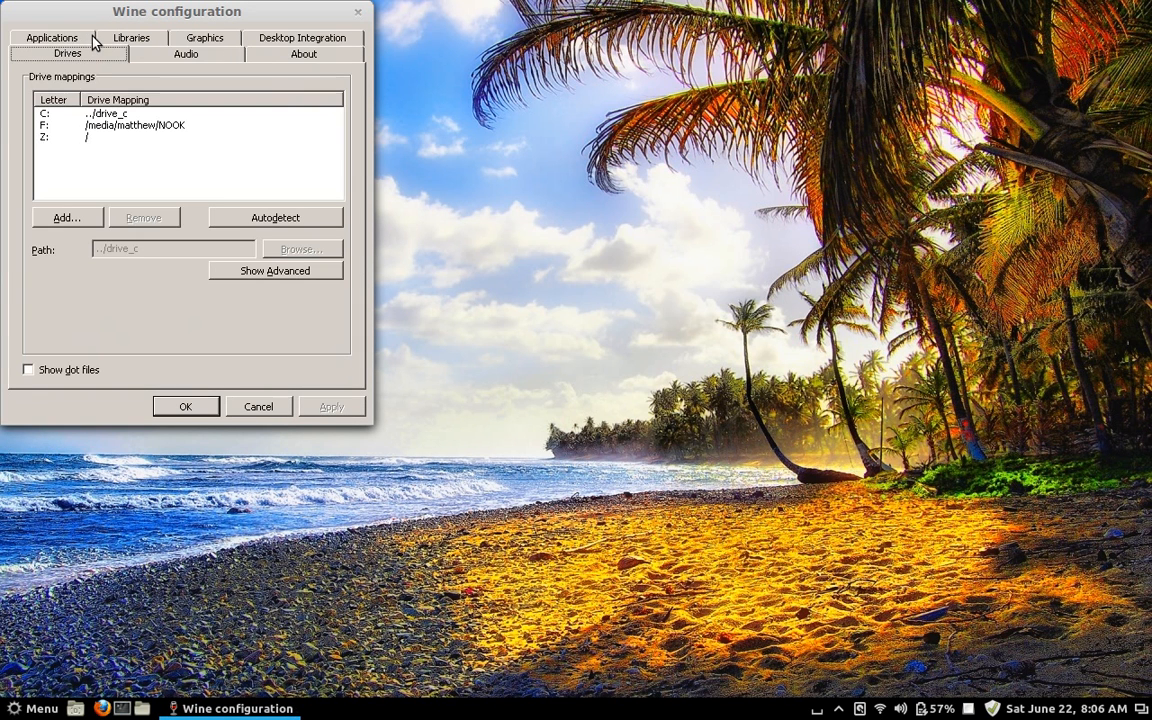
pyautogui.click(44, 127)
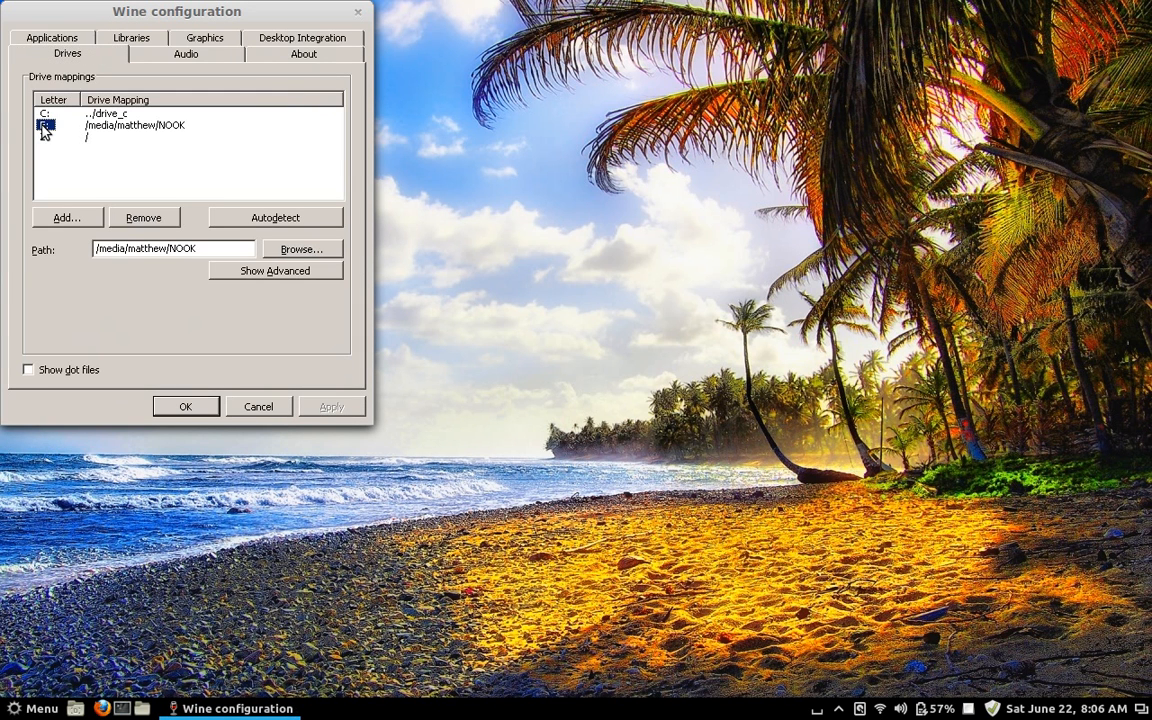
pyautogui.moveTo(162, 16); pyautogui.dragTo(352, 70)
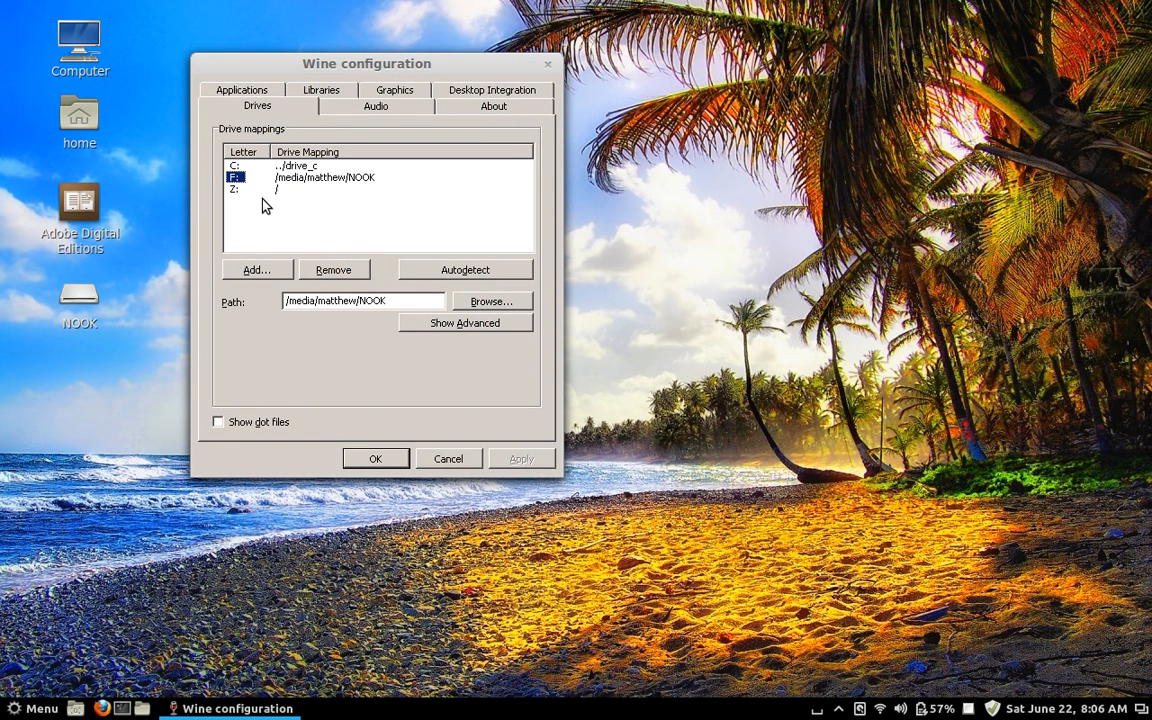
pyautogui.click(449, 459)
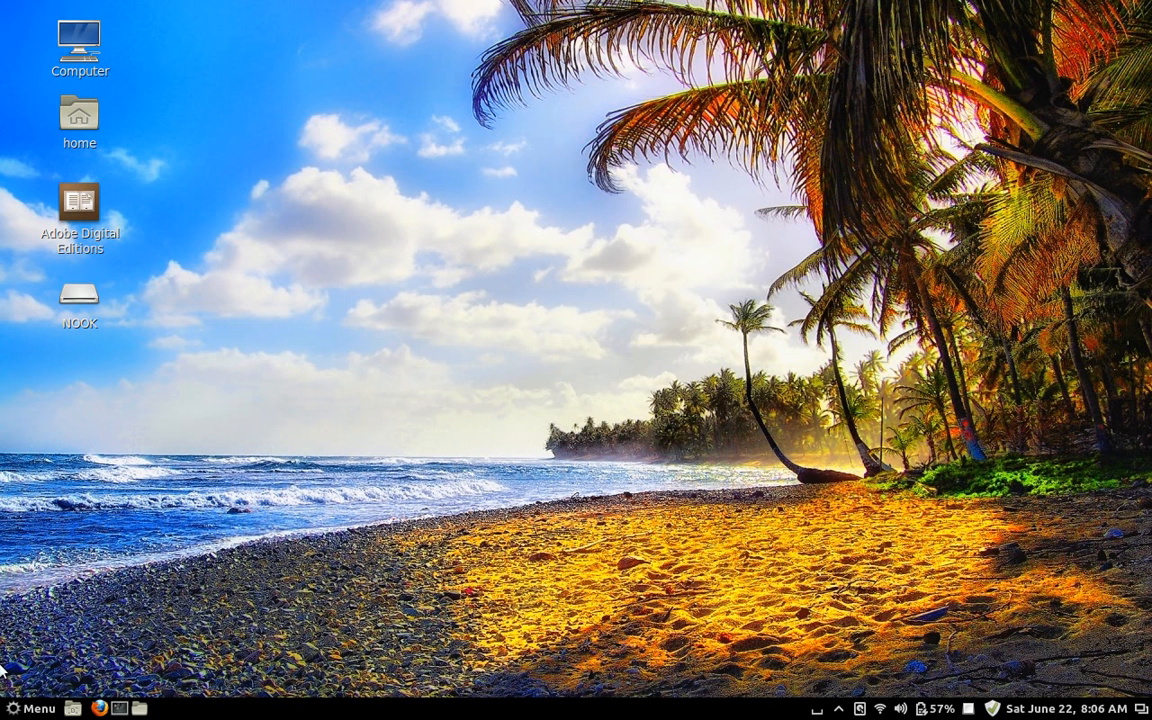
# Open Winetricks, select the adobe_diged wineprefix and run winecfg for it
pyautogui.click(40, 712)
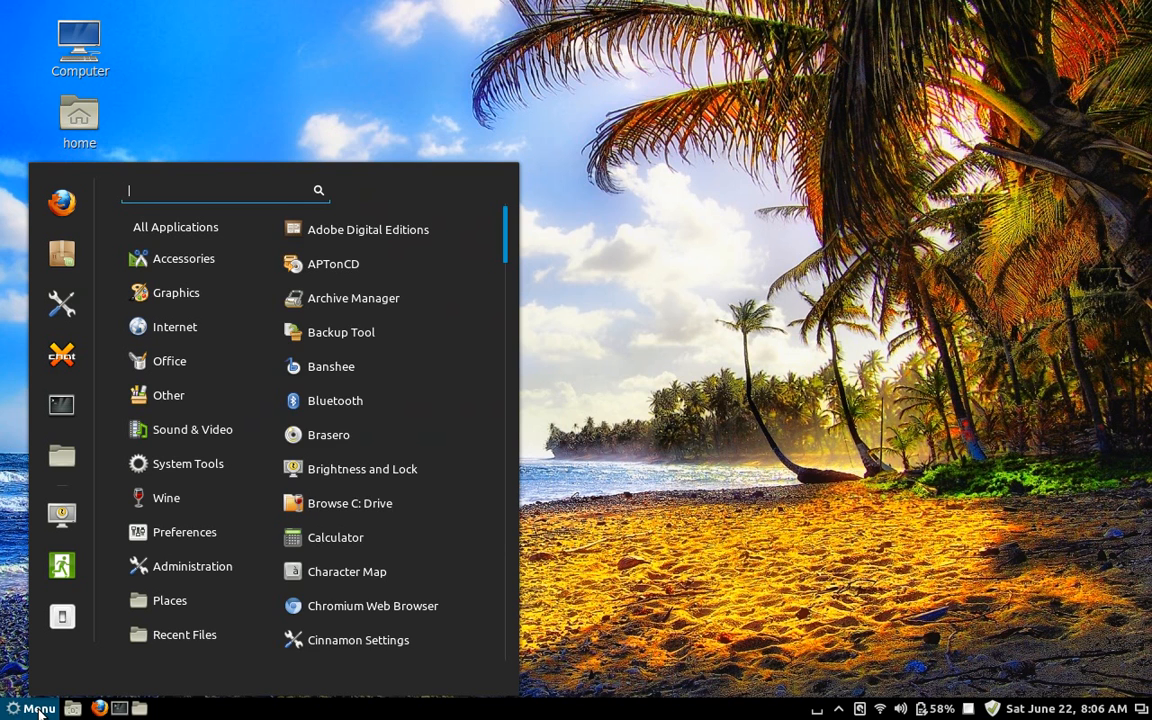
pyautogui.moveTo(168, 497)
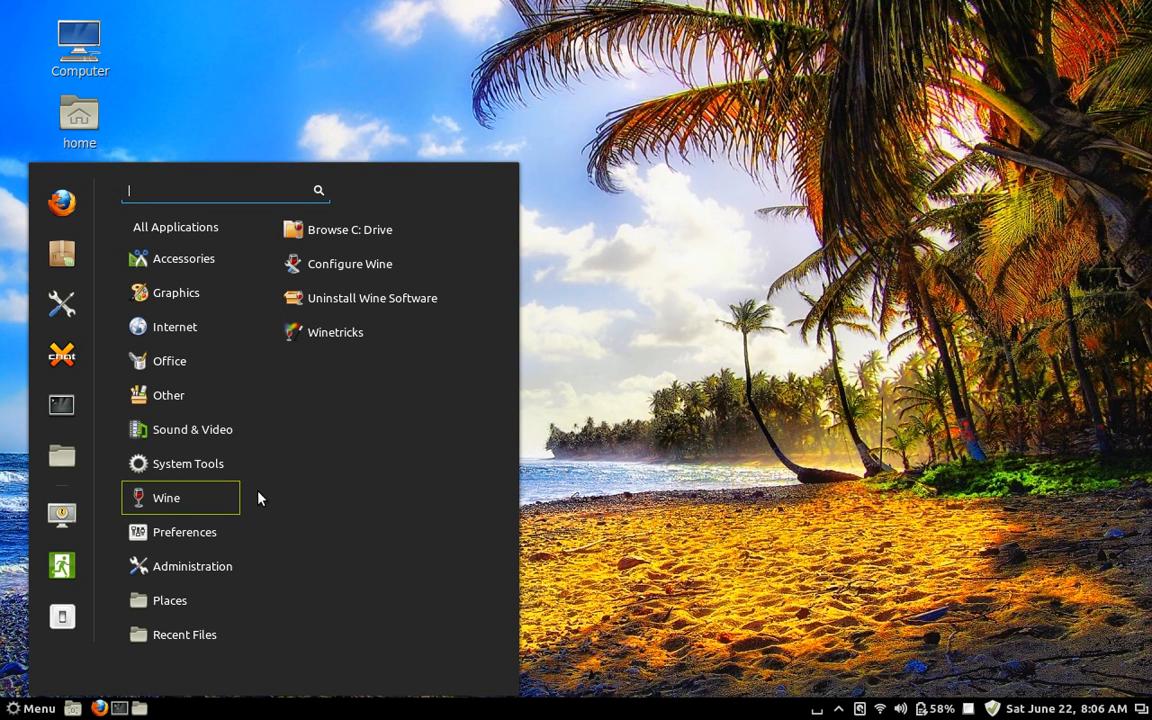
pyautogui.click(338, 331)
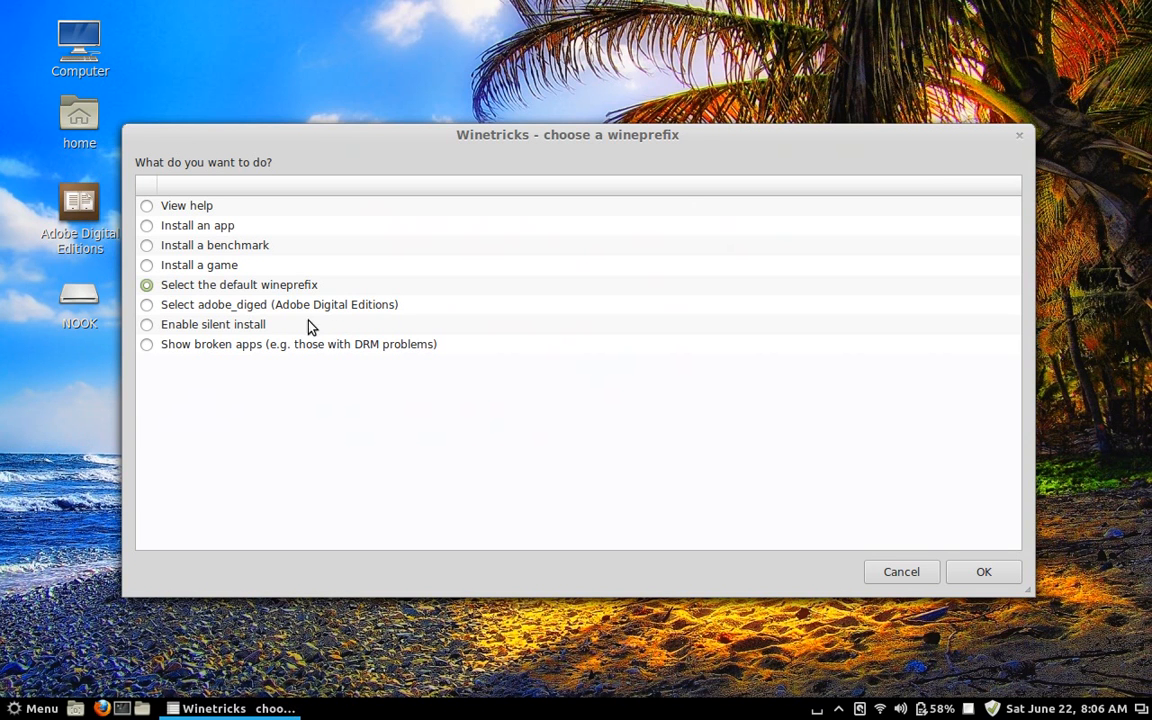
pyautogui.click(147, 305)
pyautogui.click(992, 578)
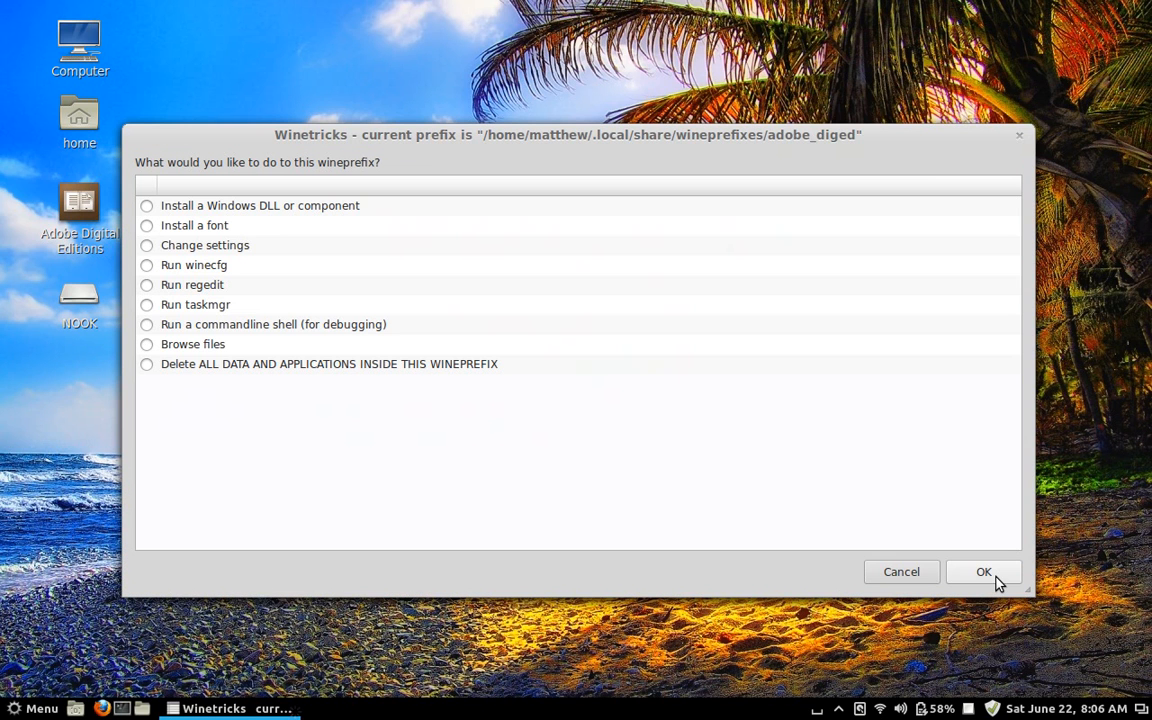
pyautogui.click(147, 266)
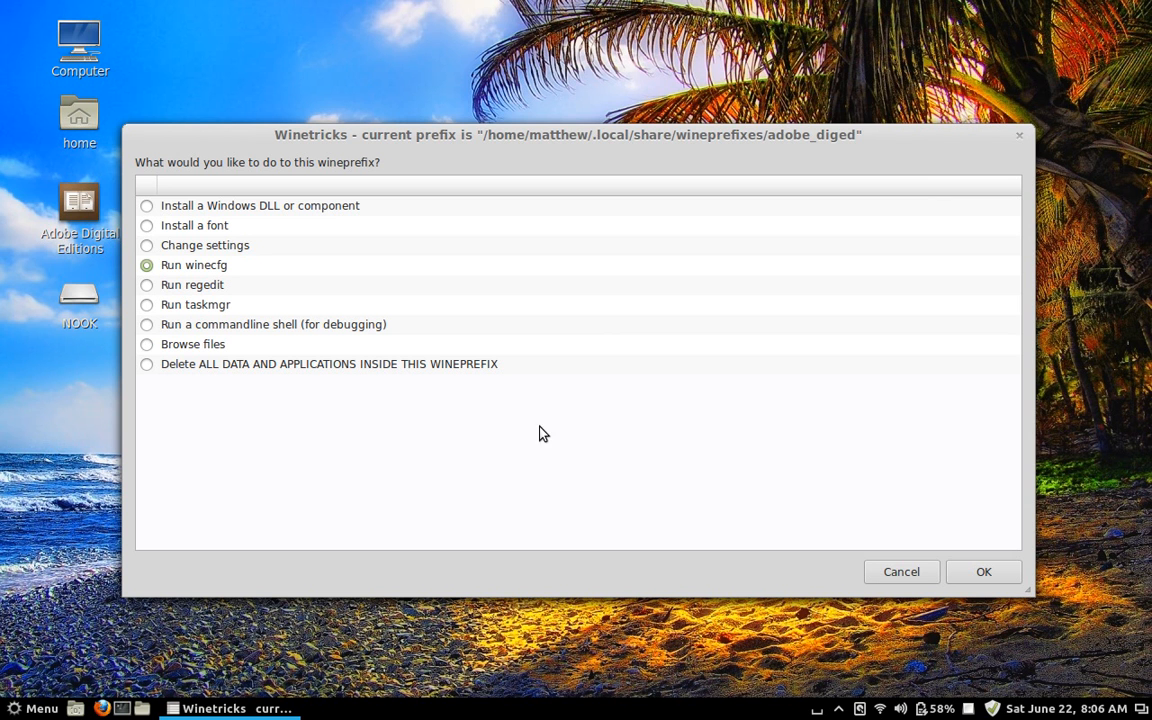
pyautogui.click(990, 572)
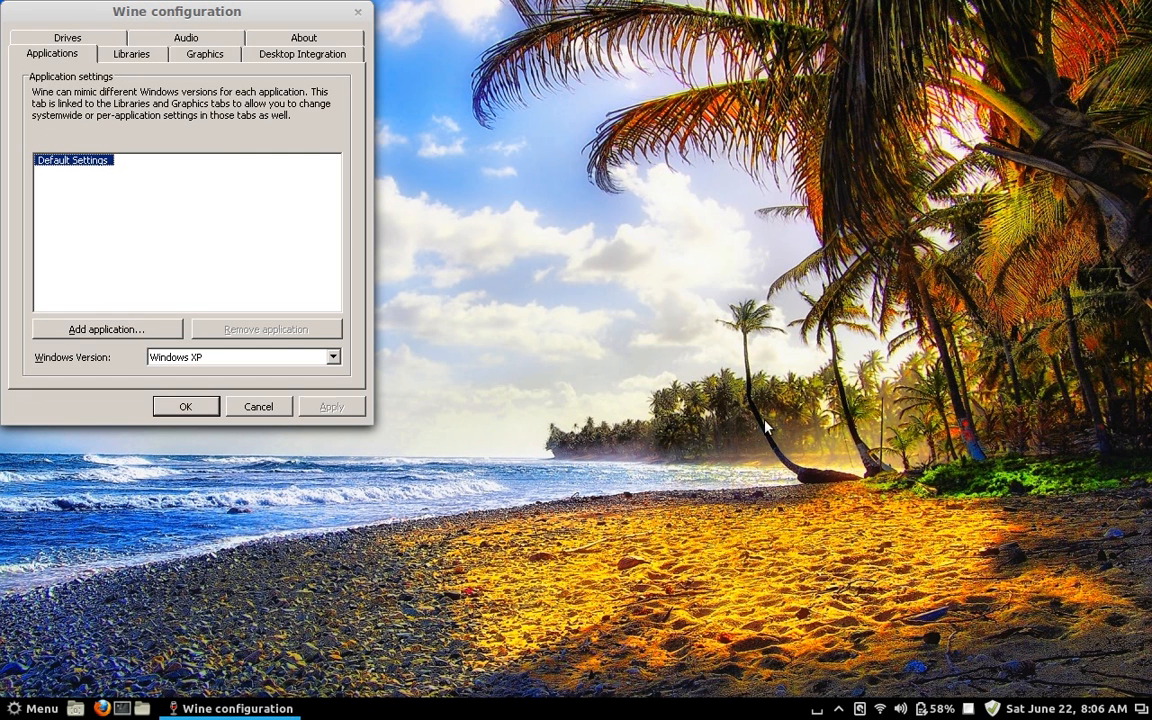
# Check the existing F: mapping among the wineprefix's drives and add a new drive with the letter G:
pyautogui.click(72, 40)
pyautogui.moveTo(138, 13); pyautogui.dragTo(325, 80)
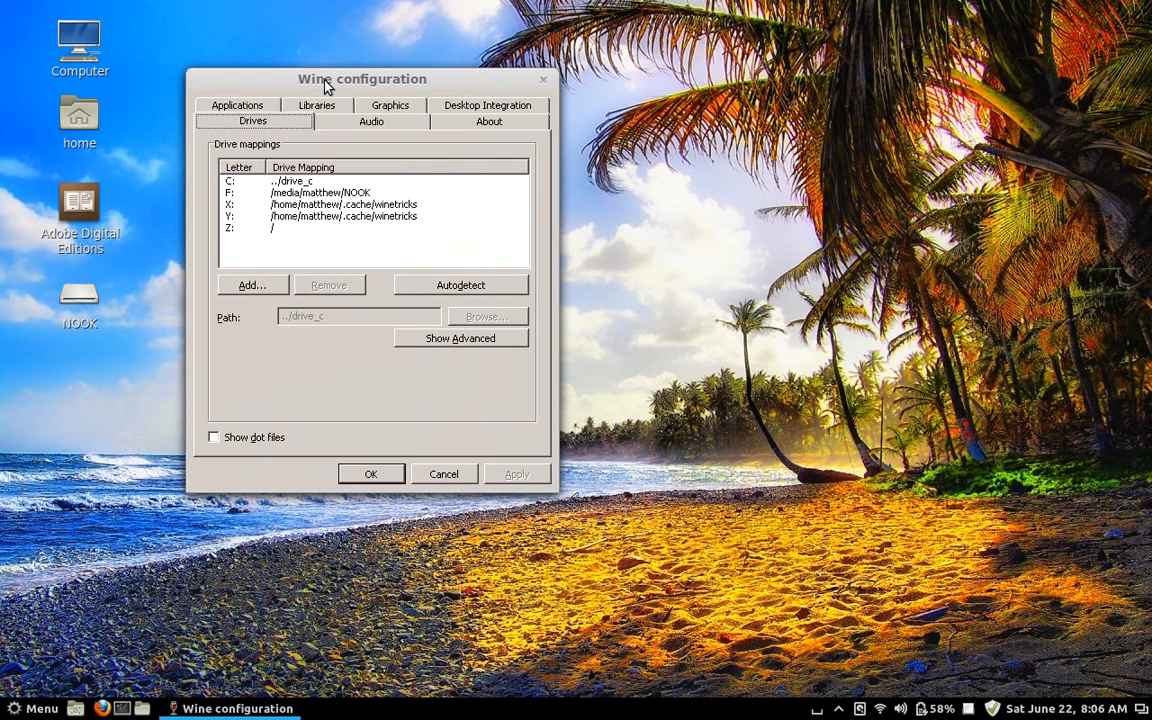
pyautogui.click(230, 197)
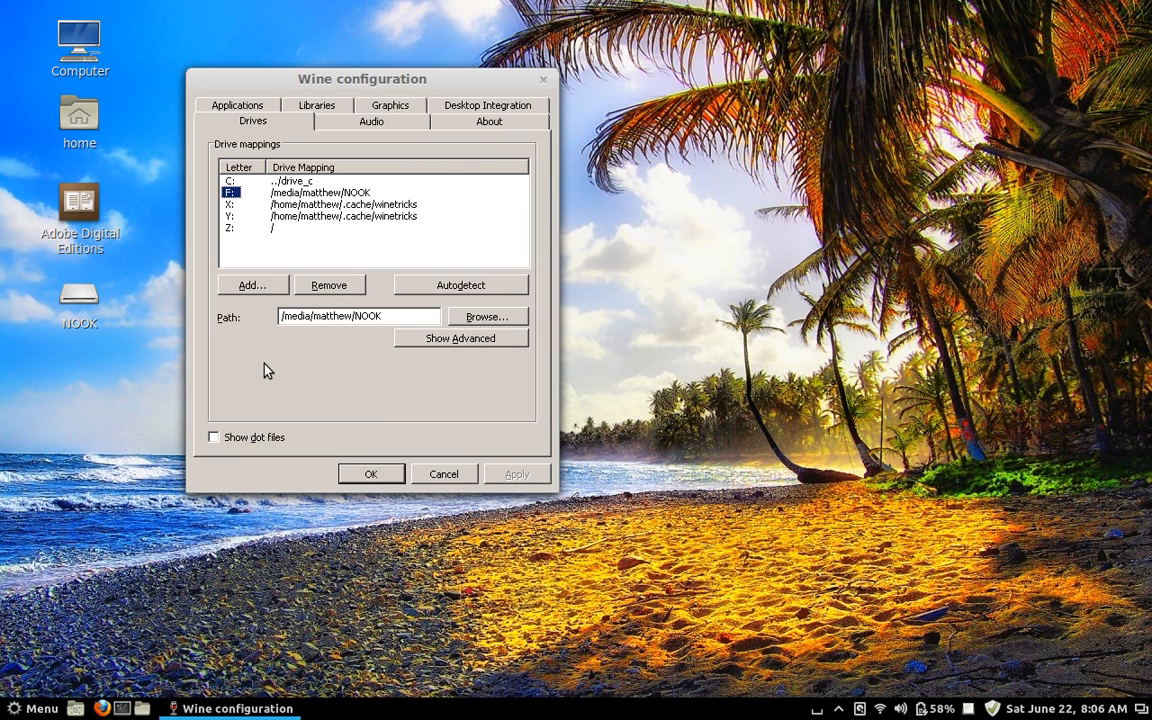
pyautogui.click(249, 285)
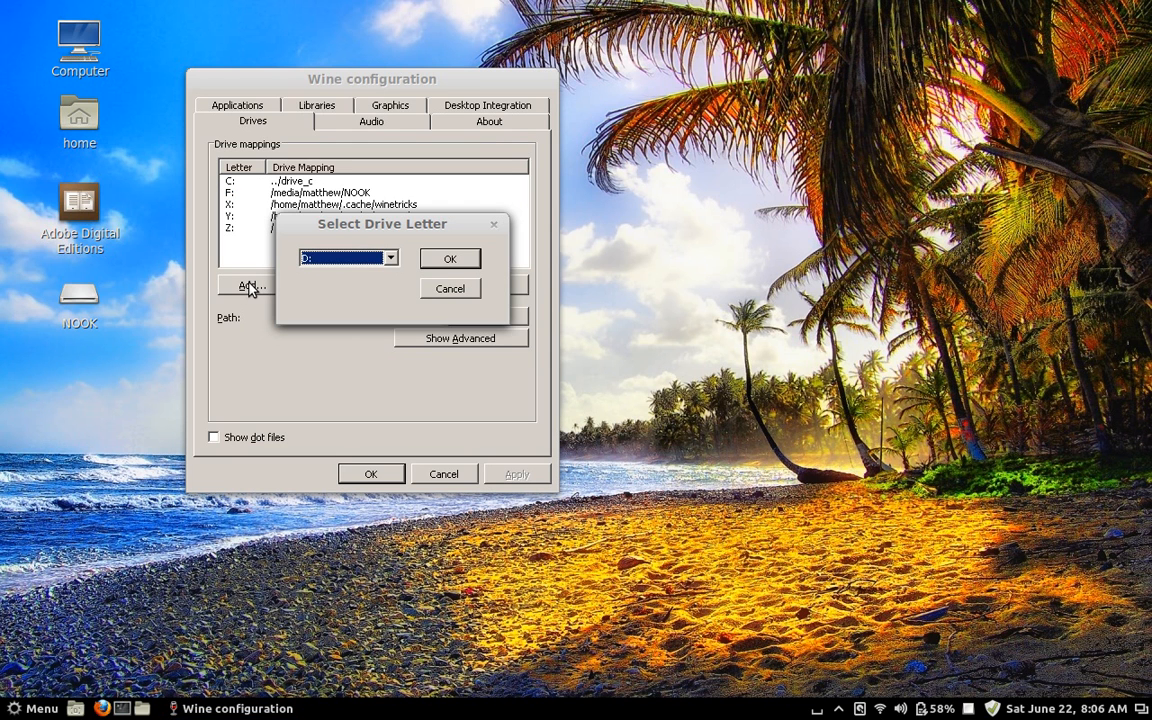
pyautogui.click(390, 258)
pyautogui.click(330, 322)
pyautogui.click(449, 259)
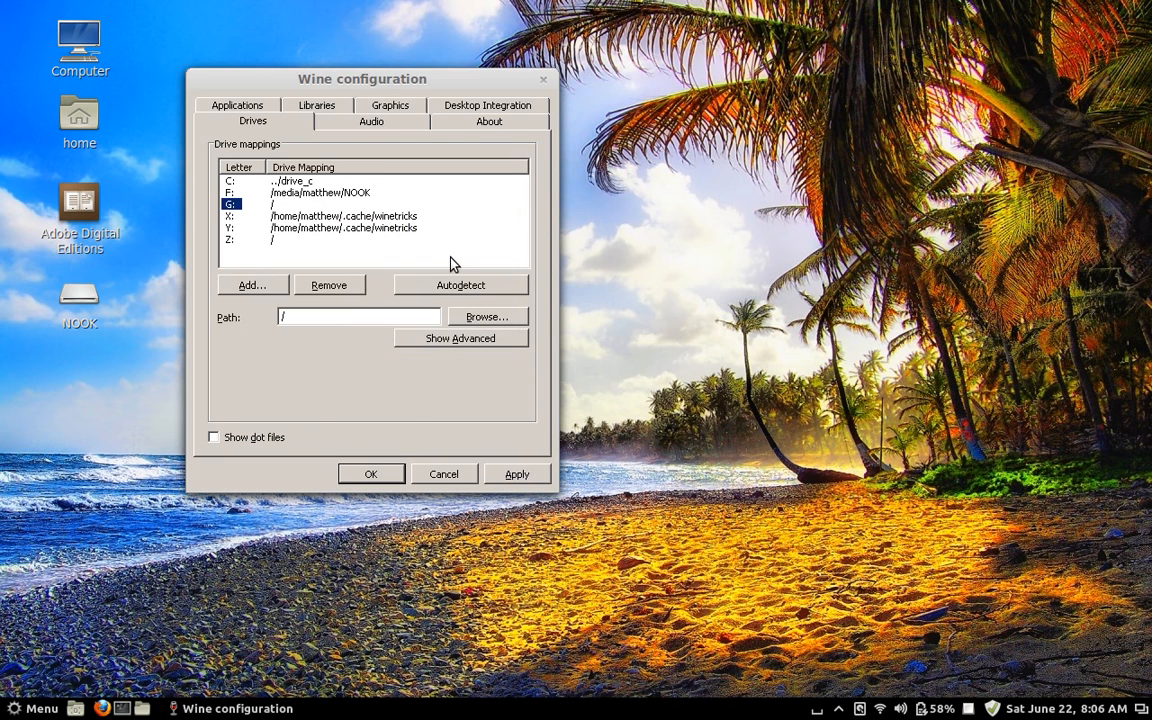
# Set the G: drive's path to the NOOK mount in the user's folder under /media
pyautogui.click(373, 316)
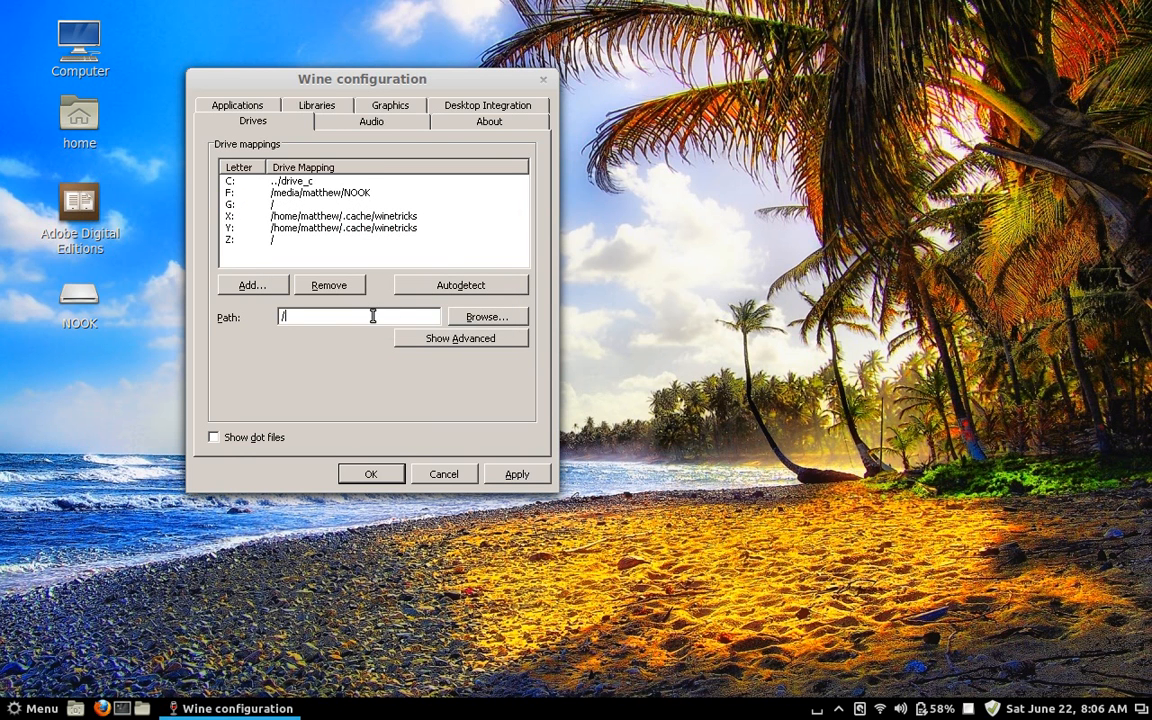
pyautogui.press('BackSpace')
pyautogui.write('/media/matthe')
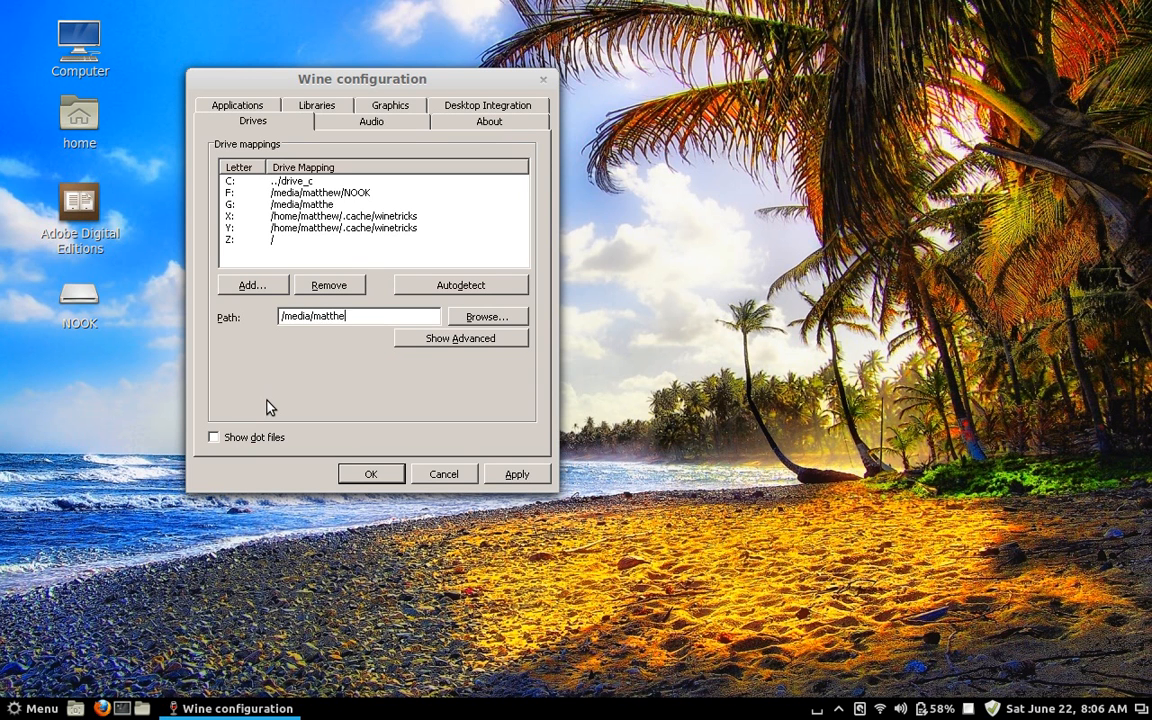
pyautogui.write('w/NOOK')
# Show the advanced drive settings, set the G: drive's type to Floppy disk and apply the change
pyautogui.click(470, 340)
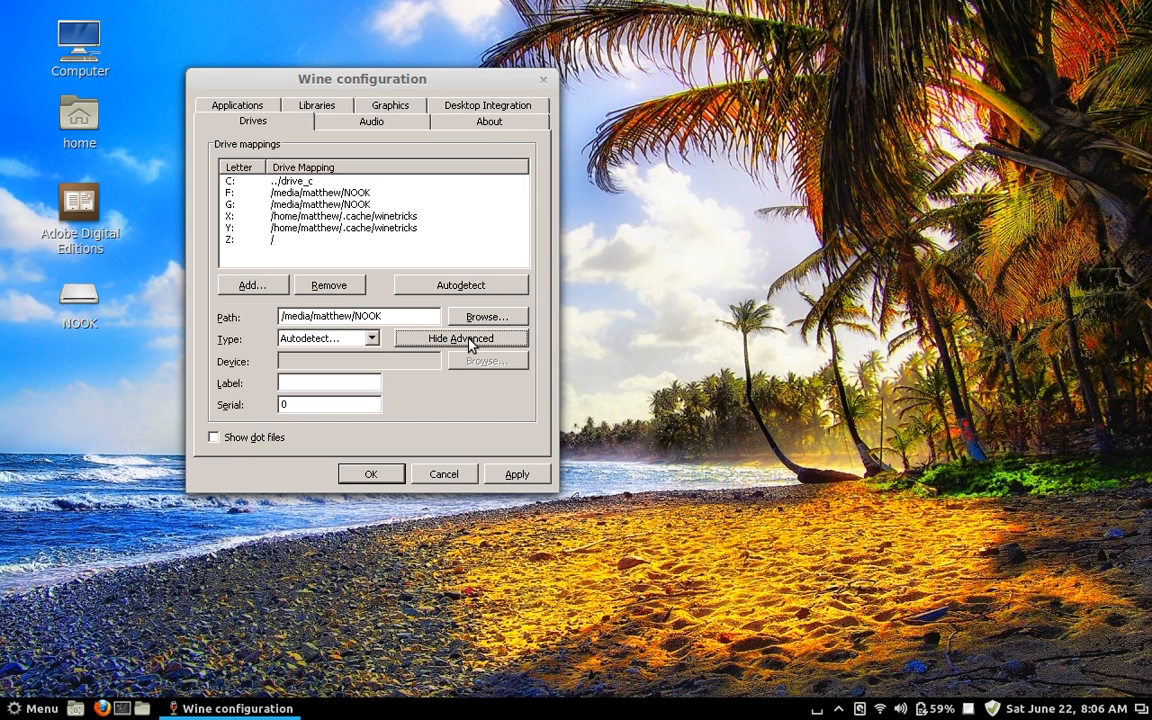
pyautogui.click(372, 339)
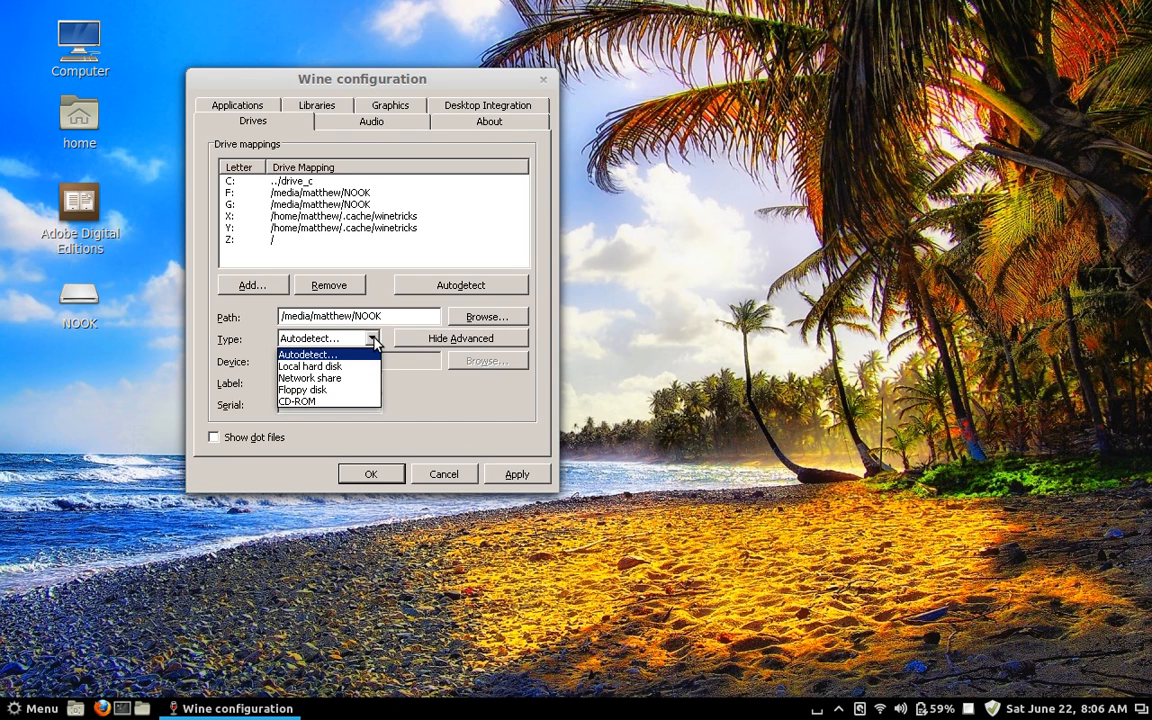
pyautogui.click(321, 390)
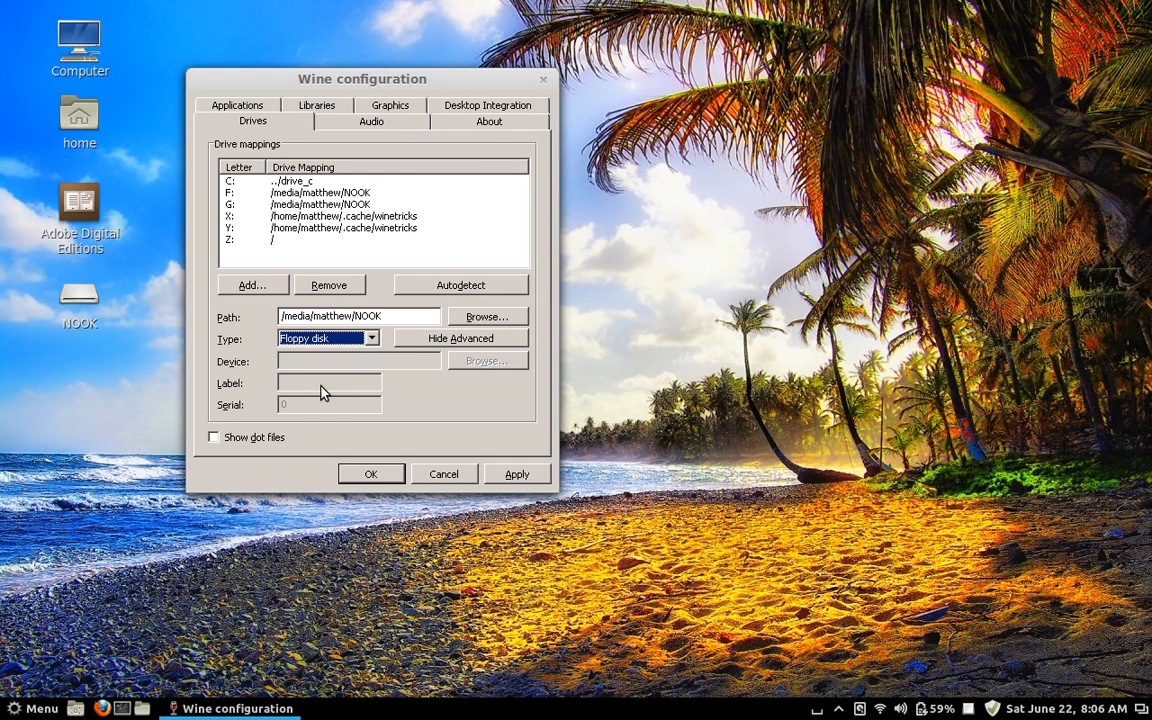
pyautogui.click(511, 476)
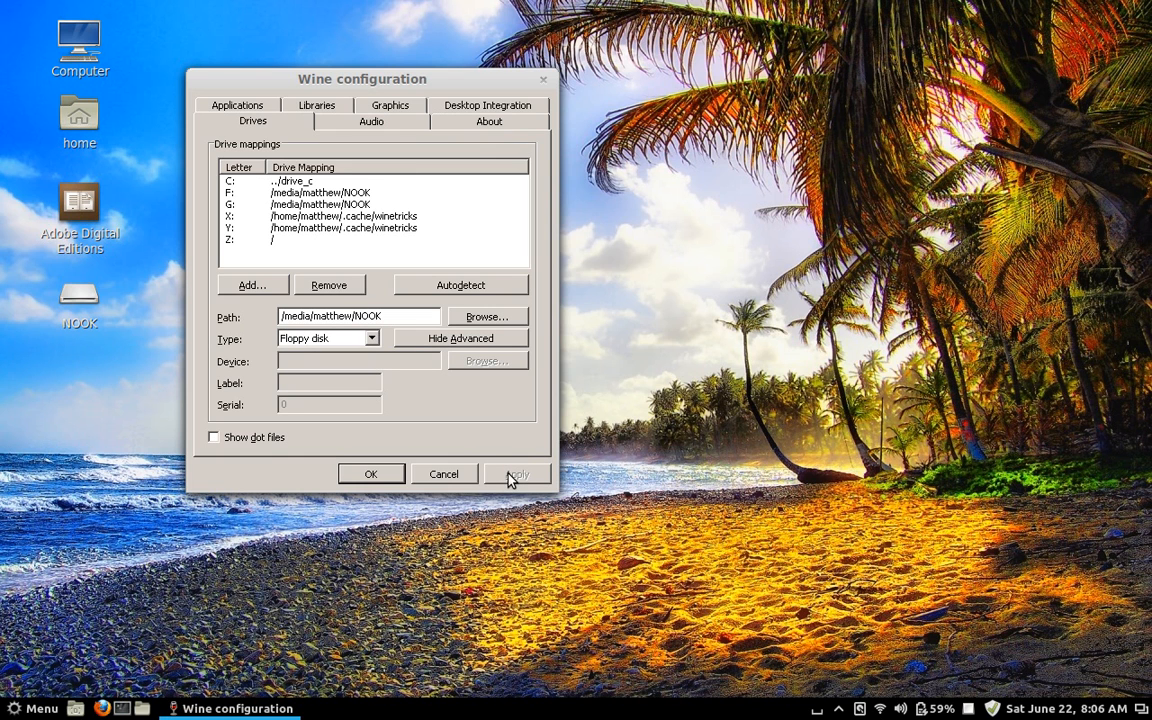
# Close the Wine configuration and exit Winetricks back to the desktop
pyautogui.click(372, 474)
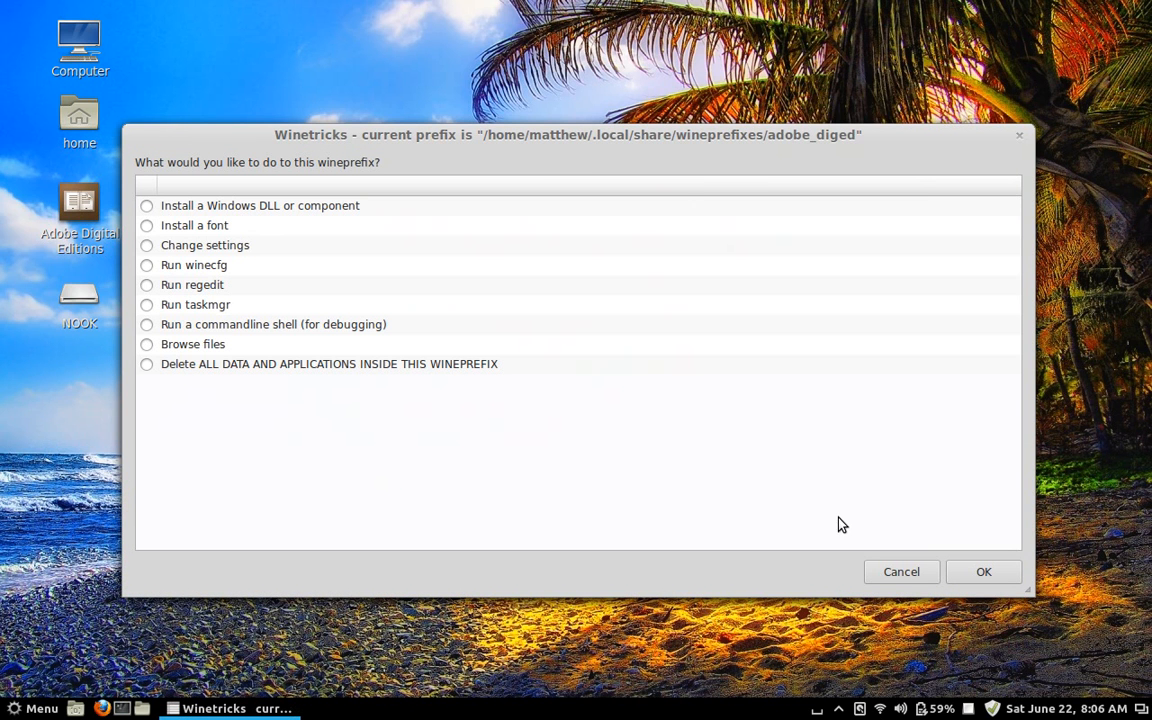
pyautogui.click(930, 571)
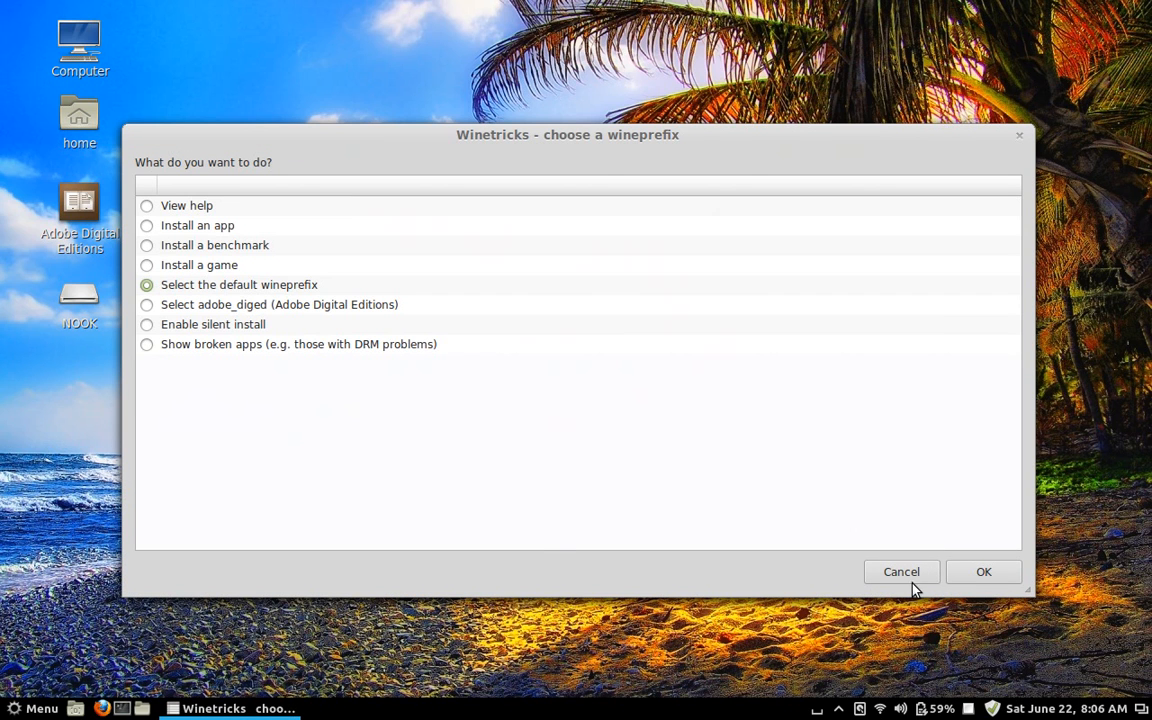
pyautogui.click(908, 579)
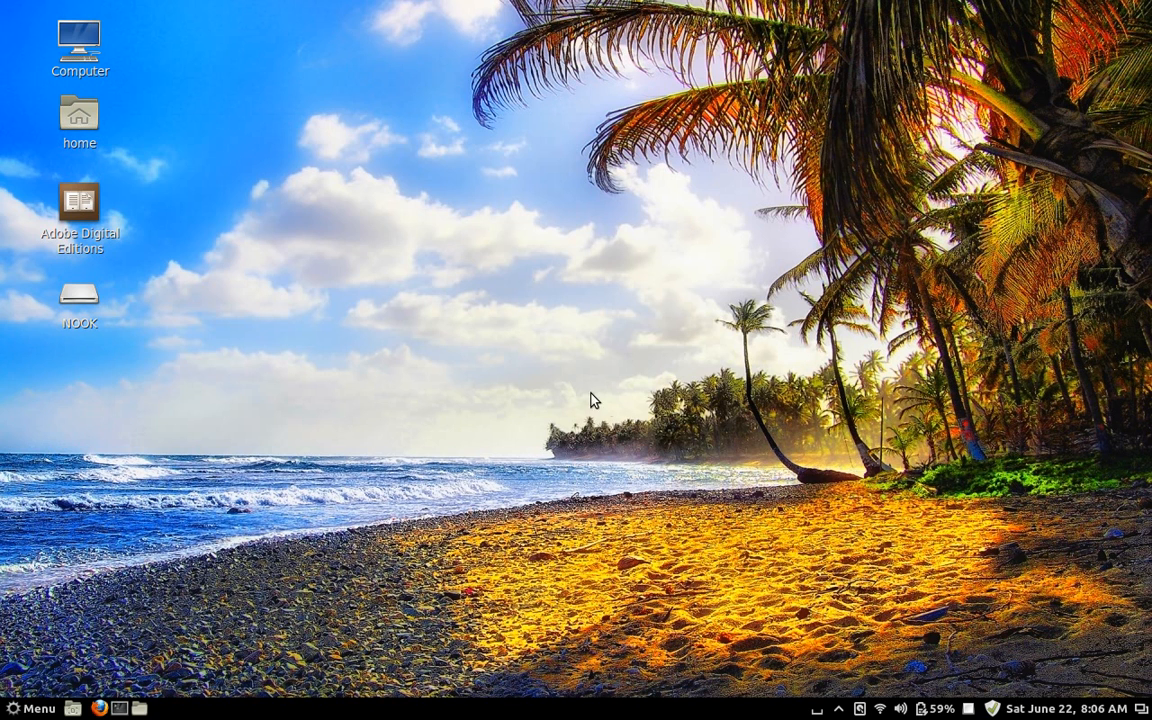
# Launch Adobe Digital Editions, authorize the detected NOOK with "Don't ask again for this device" enabled, and open its bookshelf
pyautogui.click(91, 205)
pyautogui.doubleClick(91, 205)
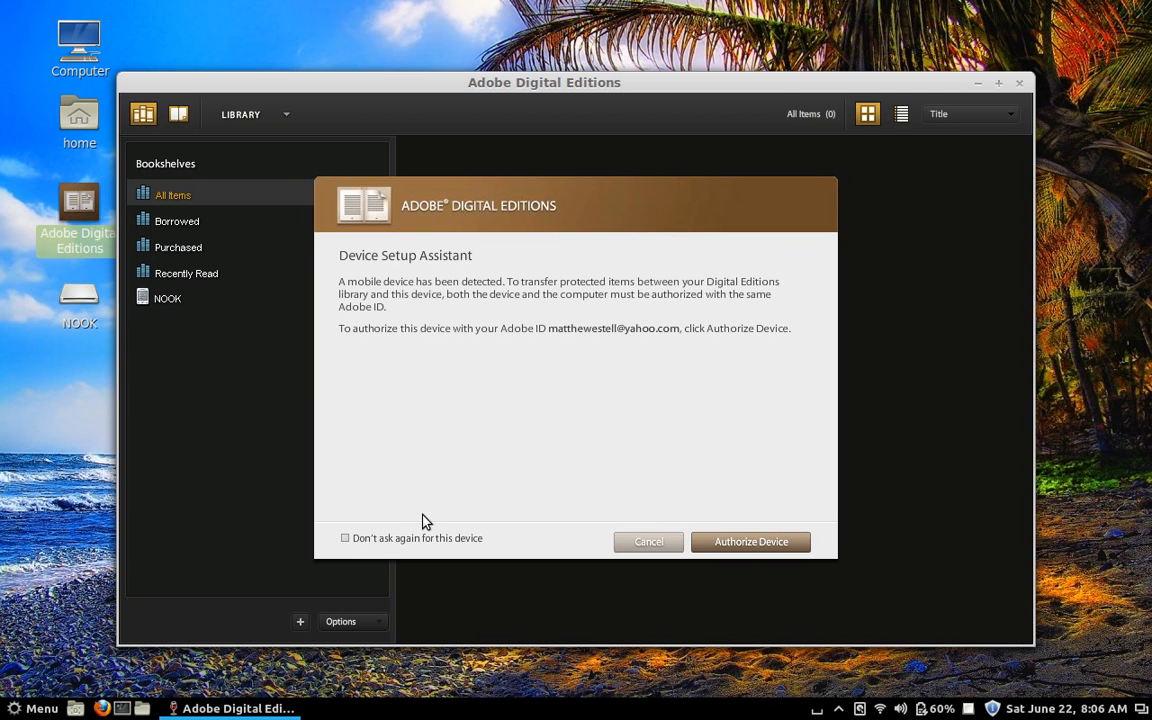
pyautogui.click(346, 538)
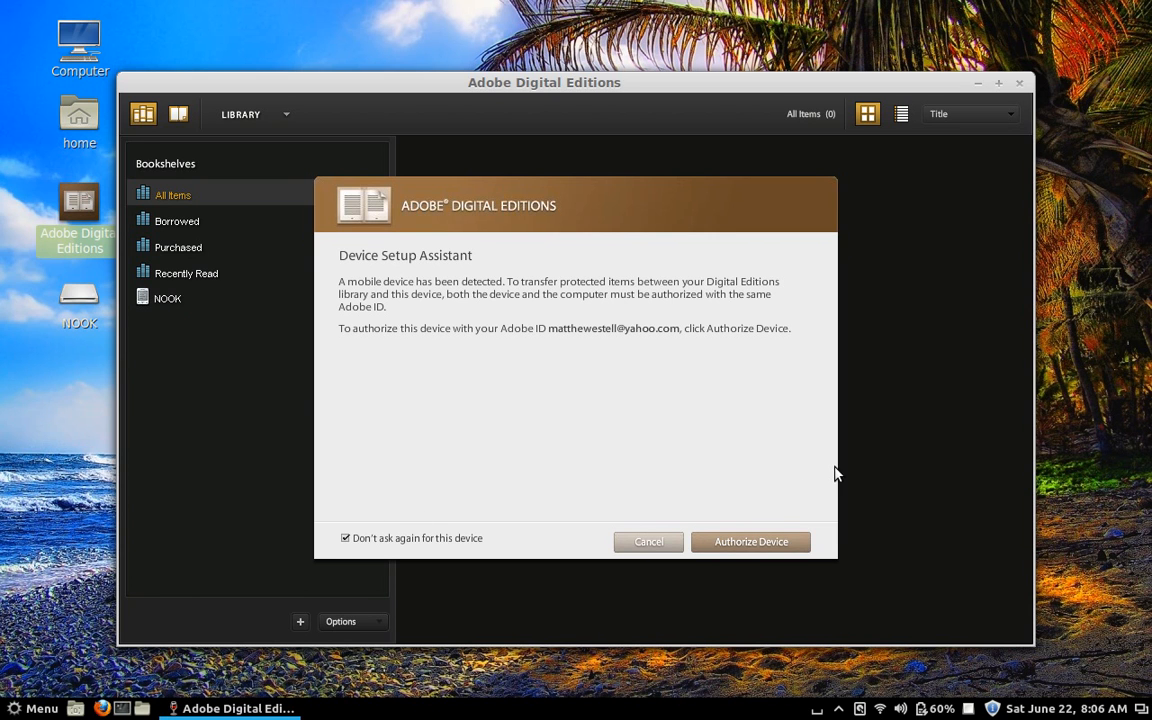
pyautogui.click(743, 543)
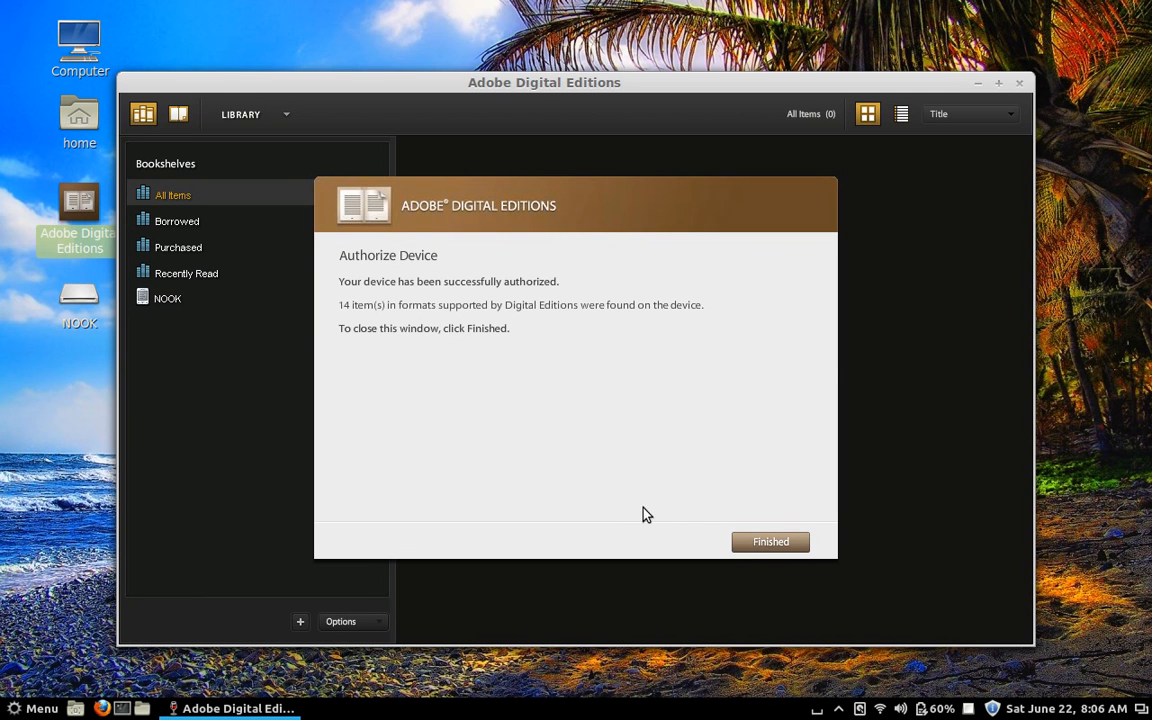
pyautogui.click(771, 542)
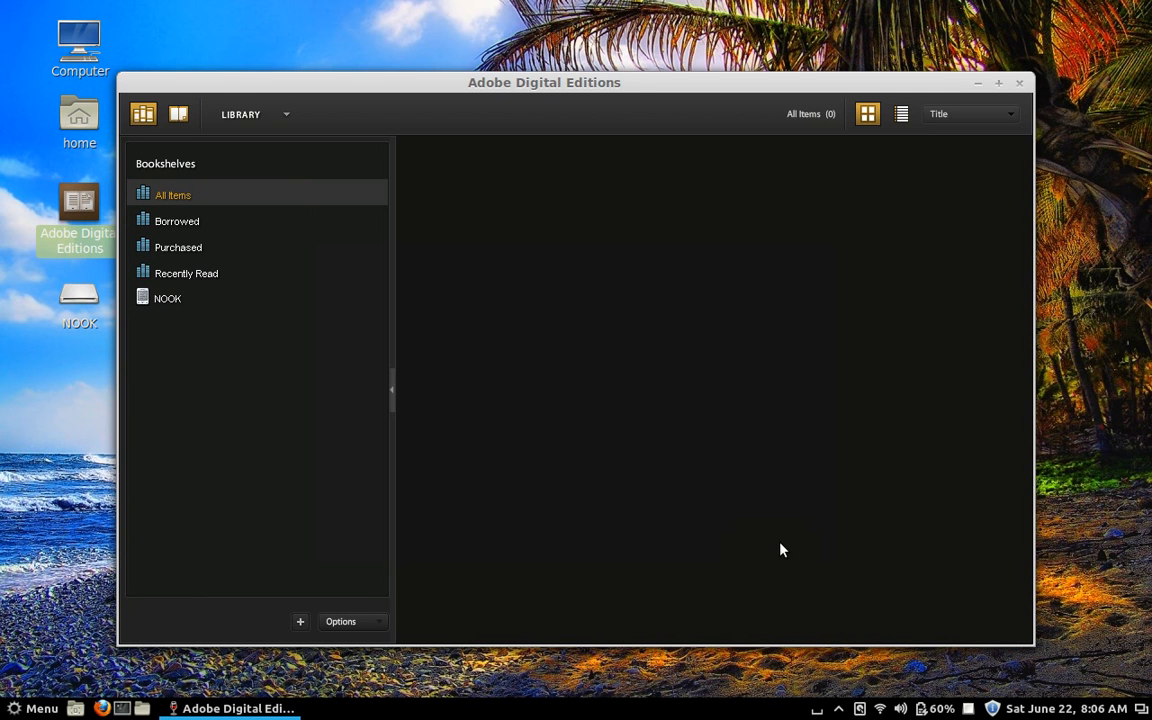
pyautogui.click(176, 301)
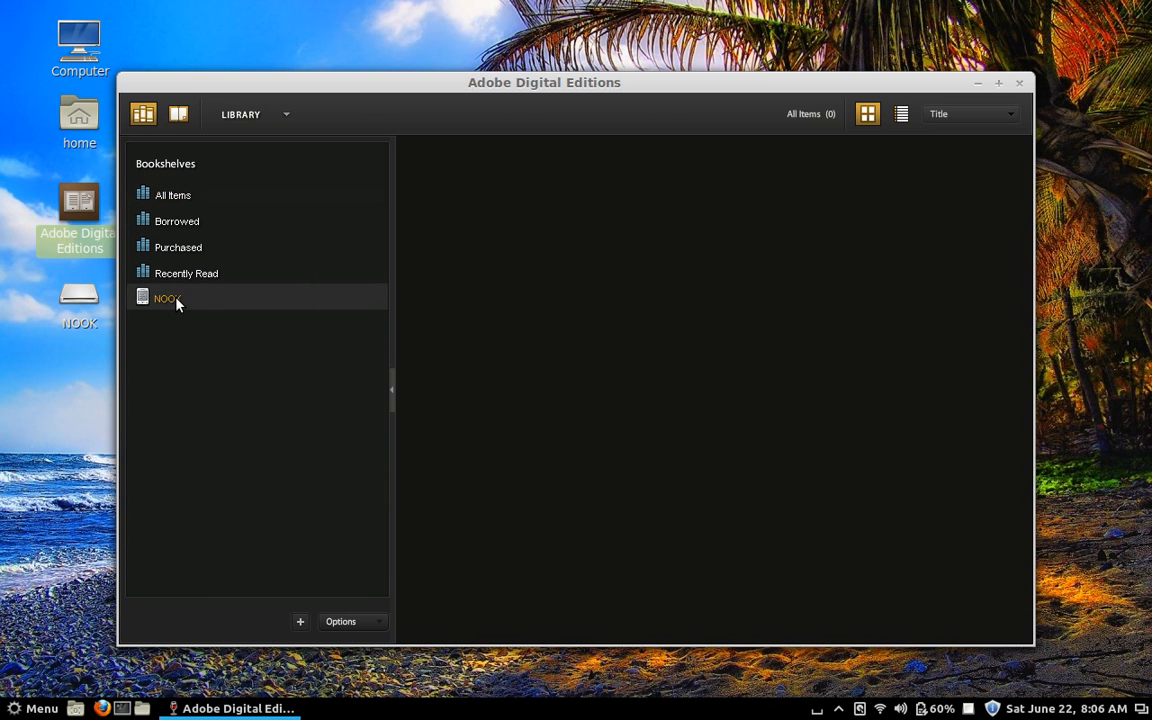